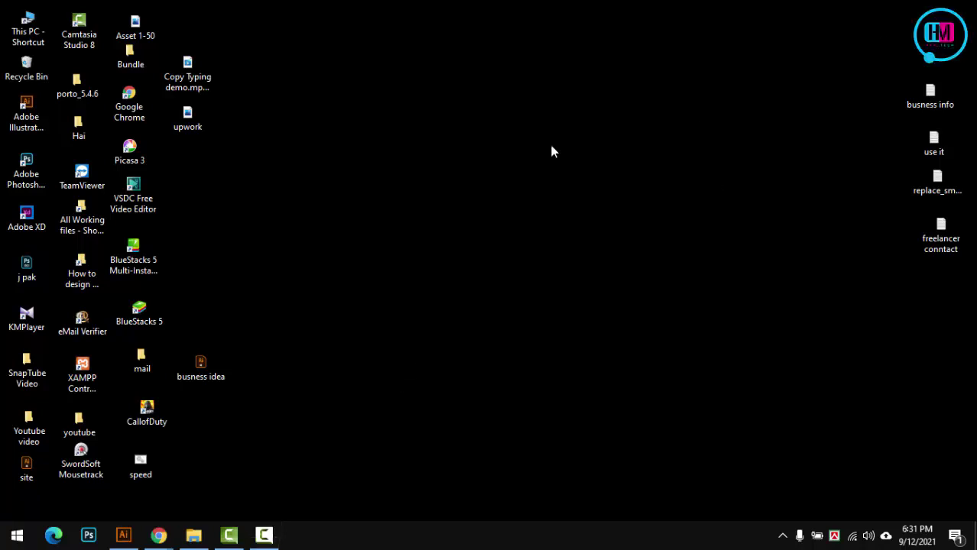
Refresh the Windows desktop twice, then restore the Illustrator window showing the skull artwork
right_click(501, 228)
left_click(562, 308)
right_click(474, 190)
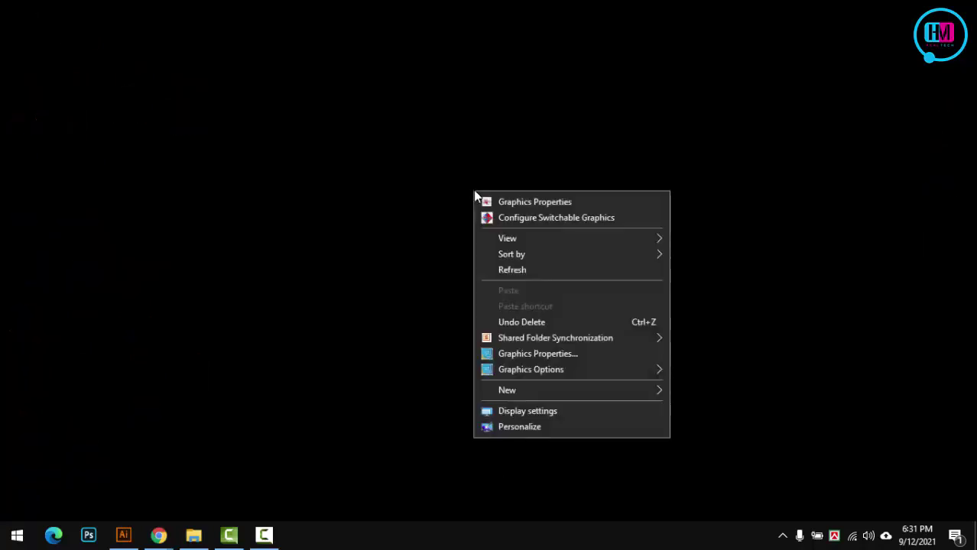
left_click(505, 270)
left_click(123, 535)
Reposition all the artwork and move the three Dirty text lines further down
scroll(401, 355, "down", 2)
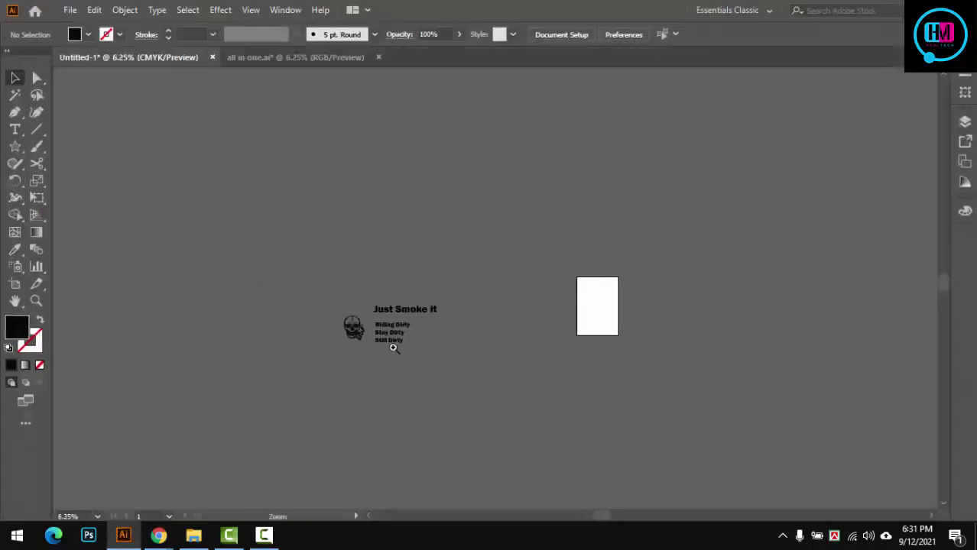
scroll(392, 344, "up", 5)
key("ctrl+a")
left_click_drag(302, 245, 560, 298)
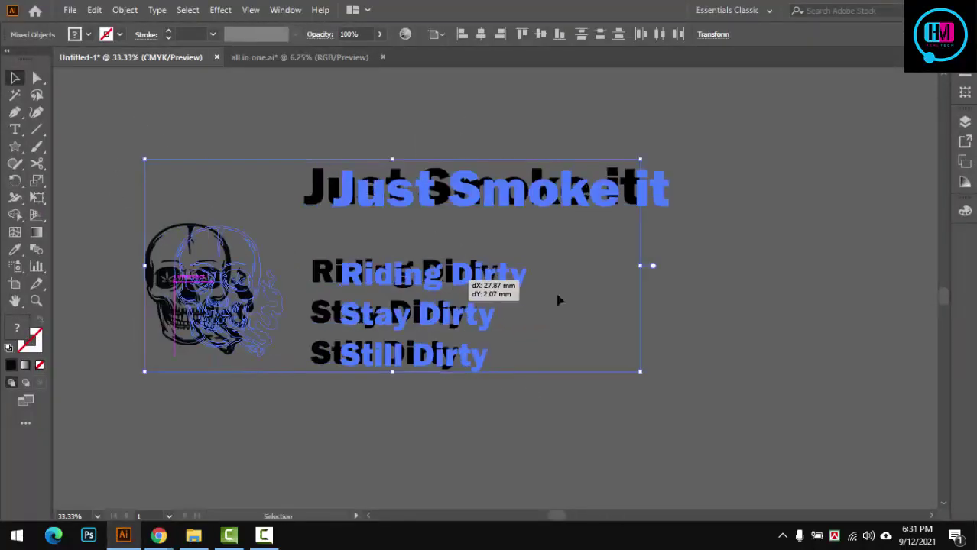
key("ctrl+minus")
left_click_drag(395, 244, 376, 307)
key("ctrl+plus")
key("ctrl+plus")
key("ctrl+plus")
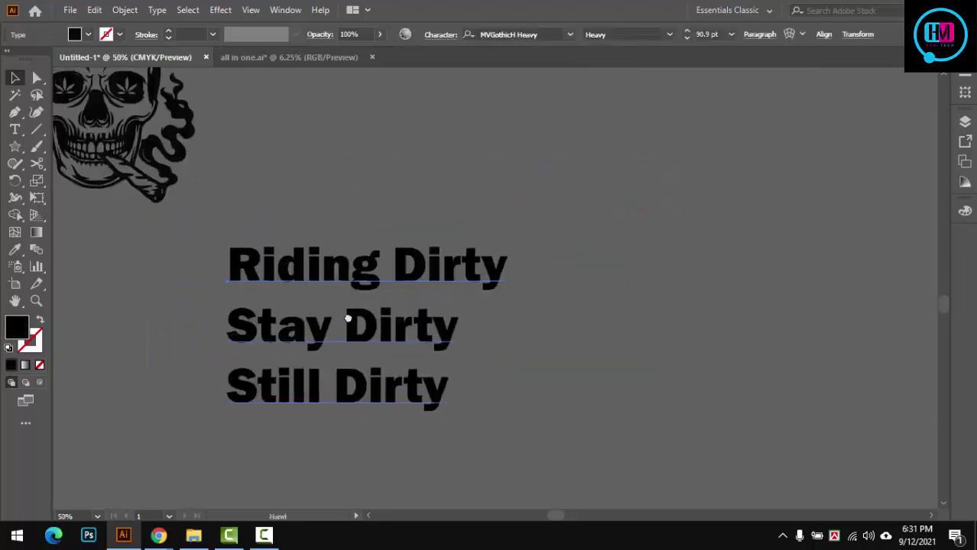
Cut Riding Dirty from the text block and paste it as its own point-text line
triple_click(330, 270)
key("ctrl+c")
key("BackSpace")
key("Escape")
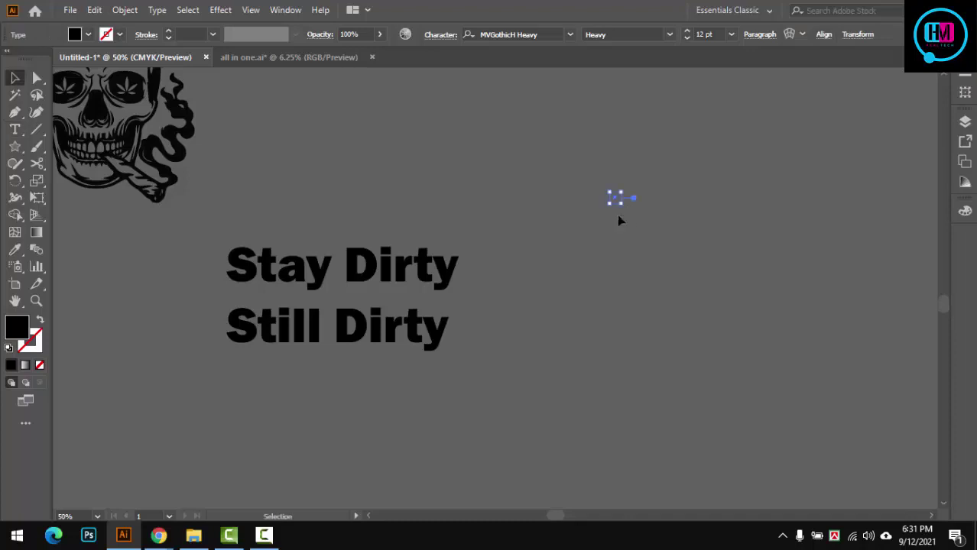
left_click(619, 221)
key("t")
left_click(624, 183)
key("ctrl+v")
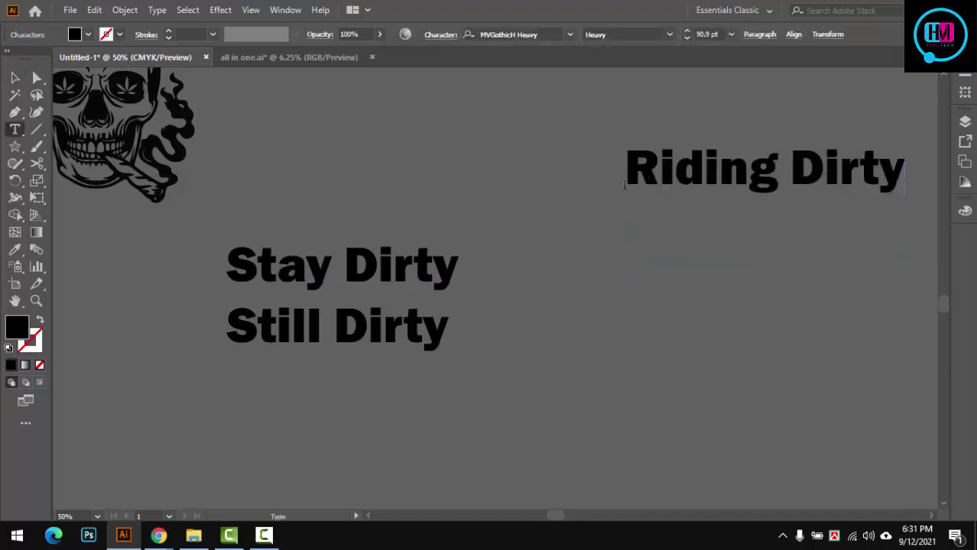
Make Stay Dirty a separate line below Riding Dirty and move Still Dirty under it
triple_click(345, 269)
key("ctrl+c")
key("BackSpace")
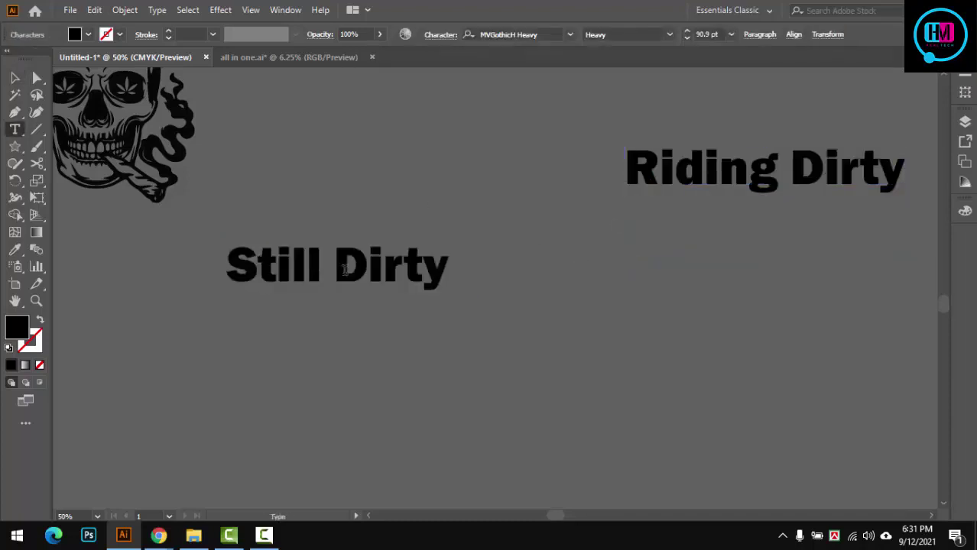
left_click(624, 253)
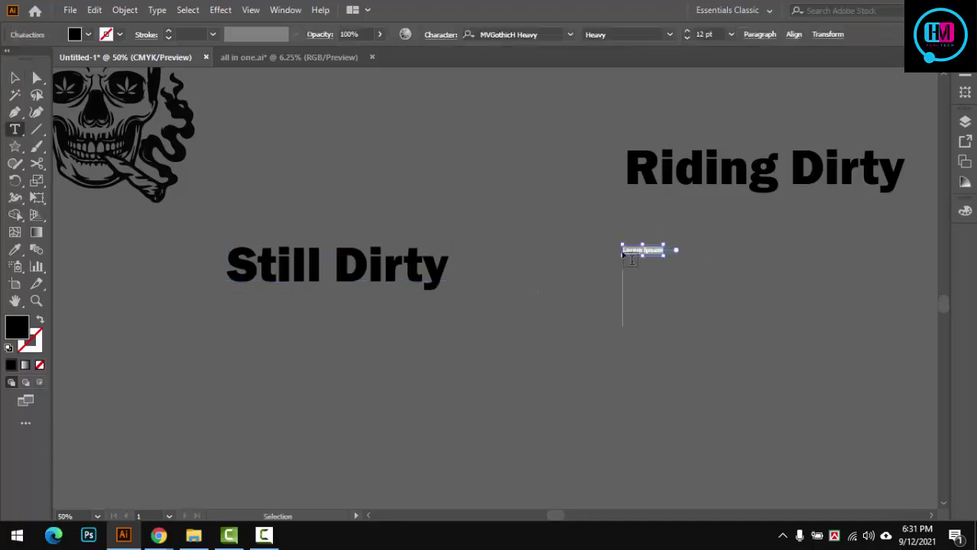
key("ctrl+v")
mouse_move(430, 286)
left_mouse_down()
mouse_move(750, 330)
mouse_move(778, 305)
left_mouse_up()
key("ctrl+minus")
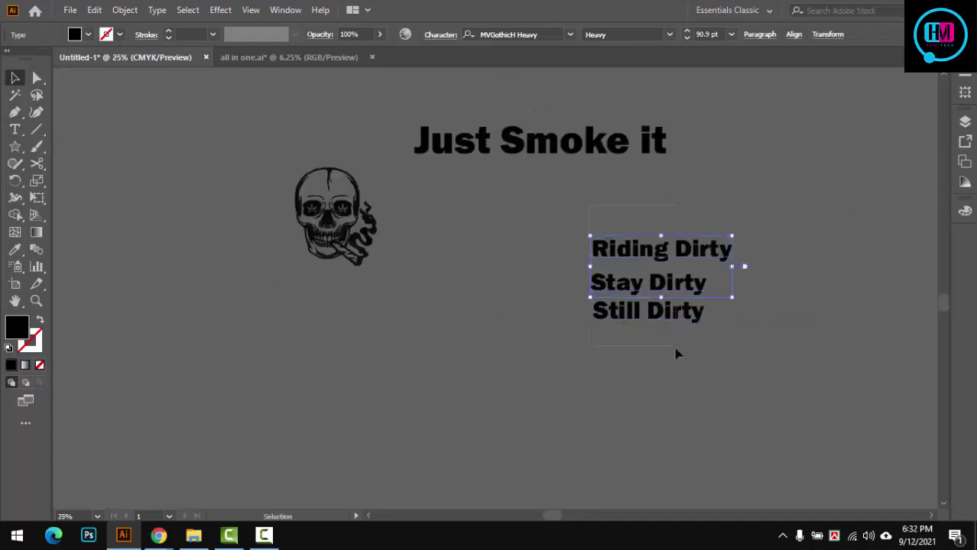
Horizontally centre the three Dirty lines using Align To Selection, then shift them left
left_click(285, 10)
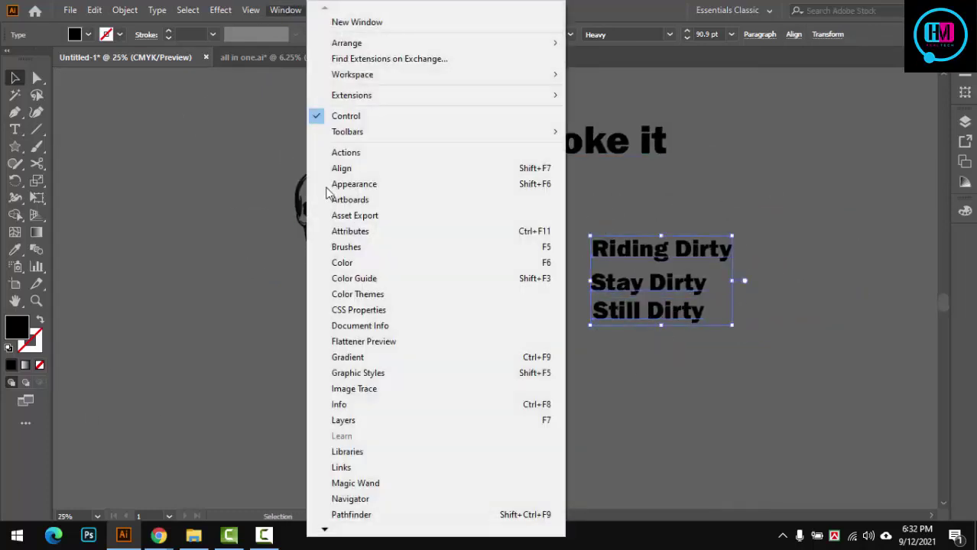
left_click(340, 288)
left_click(177, 293)
left_click_drag(634, 210, 685, 365)
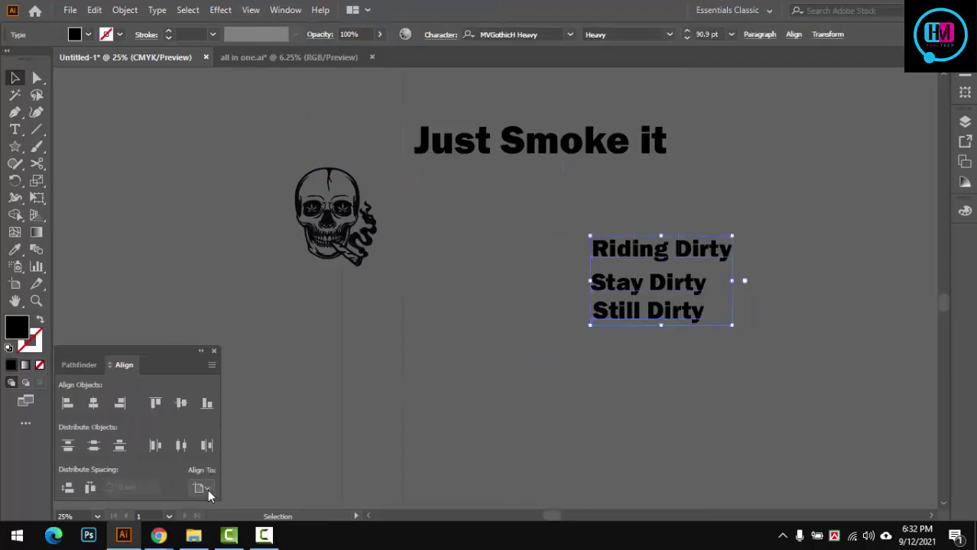
left_click(202, 487)
left_click(238, 439)
left_click(93, 403)
left_click(506, 333)
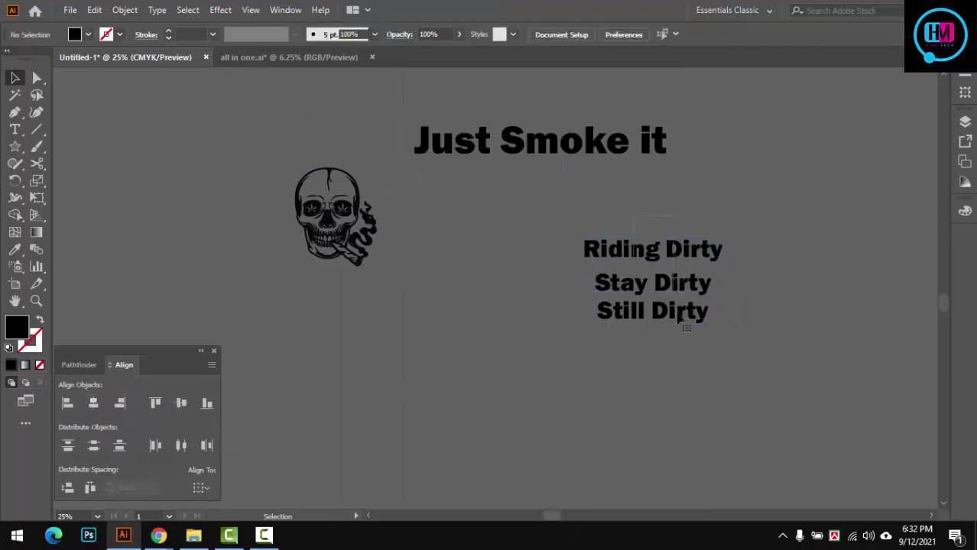
left_click_drag(602, 246, 536, 246)
Move the skull artwork left and slightly down, then select Riding Dirty
left_click(310, 237)
left_click_drag(311, 238, 269, 261)
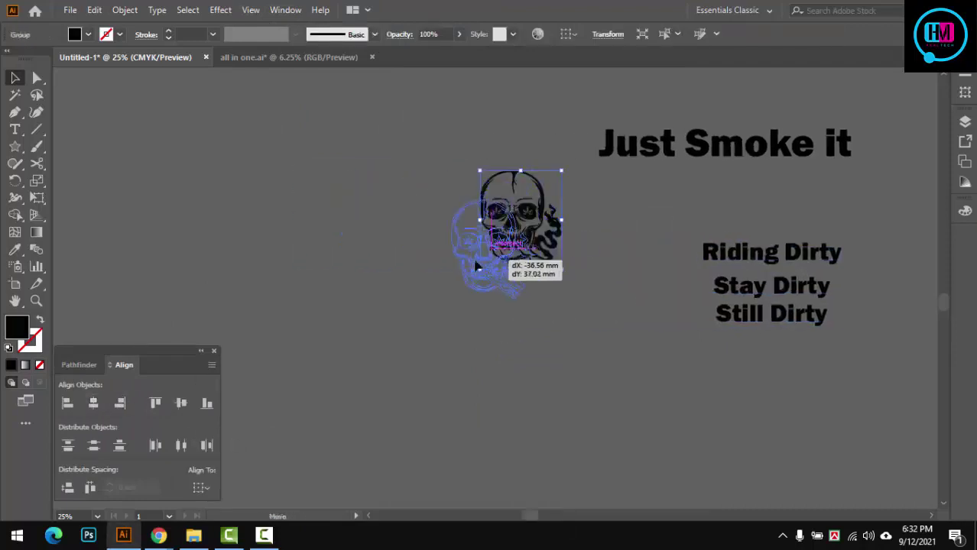
left_click(567, 260)
scroll(567, 260, "up", 2)
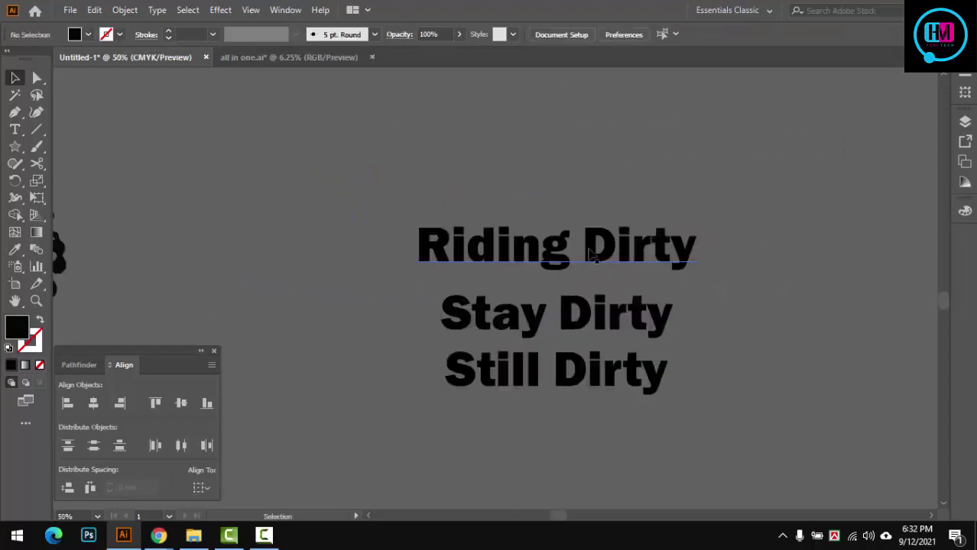
left_click(567, 260)
left_click(569, 34)
Give Riding Dirty a heavy slab font and tuck Stay Dirty just below it
scroll(635, 151, "down", 5)
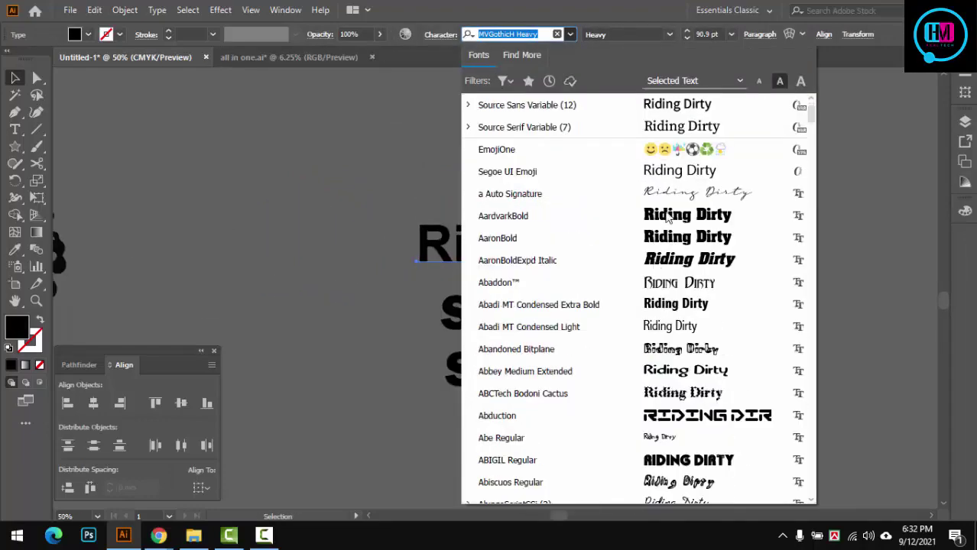
left_click(704, 184)
mouse_move(659, 325)
left_mouse_down()
mouse_move(670, 336)
mouse_move(679, 322)
left_mouse_up()
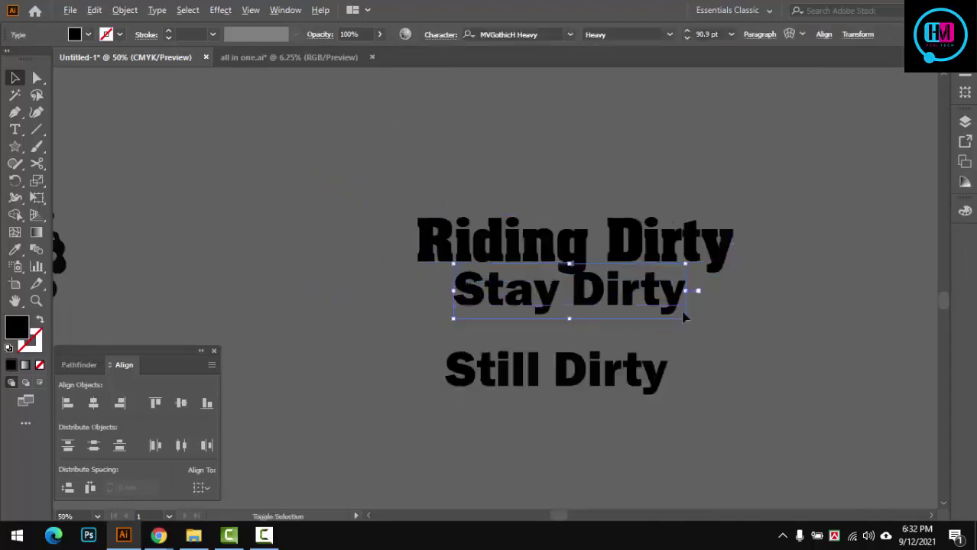
left_click_drag(621, 291, 615, 281)
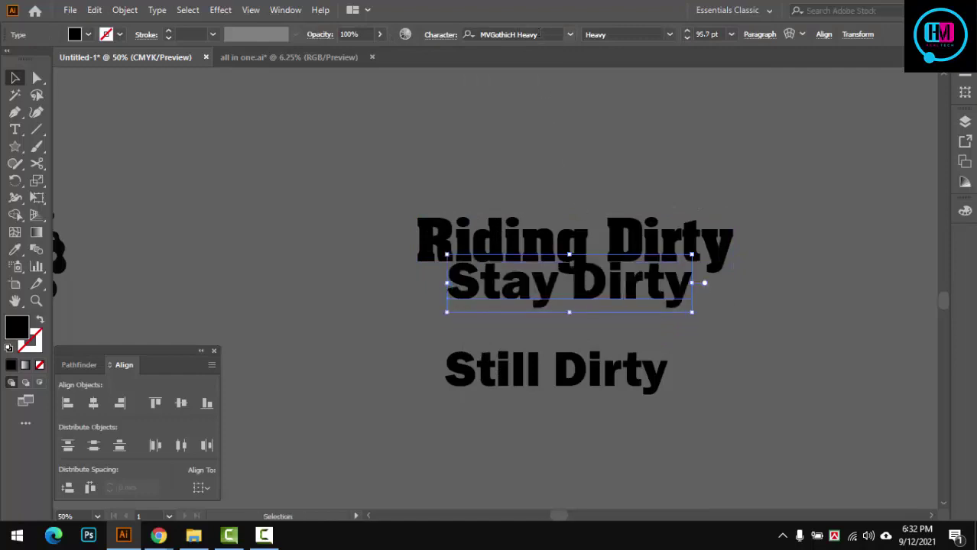
left_click(520, 35)
Set Stay Dirty in the Hello Pirates font and scale it up
type("Hello")
key("Return")
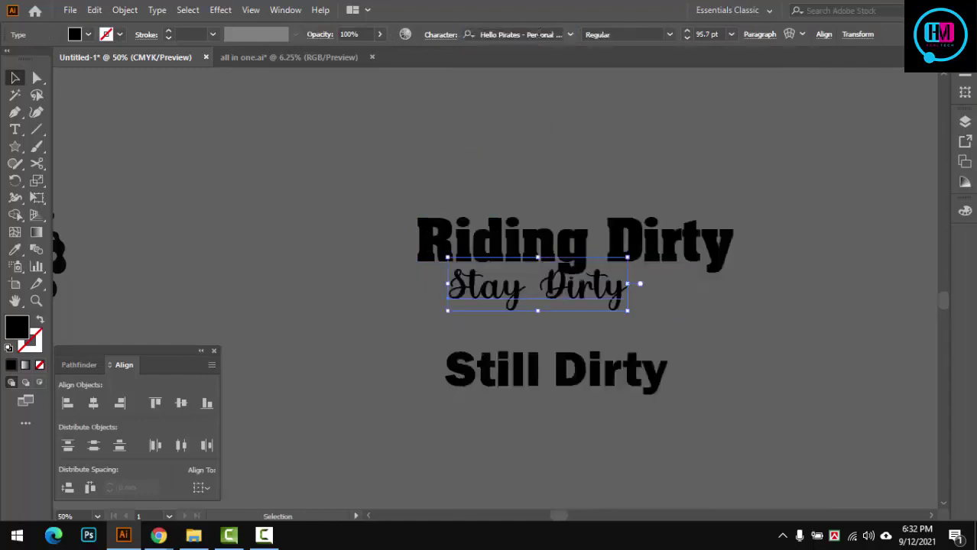
left_click_drag(634, 313, 688, 310)
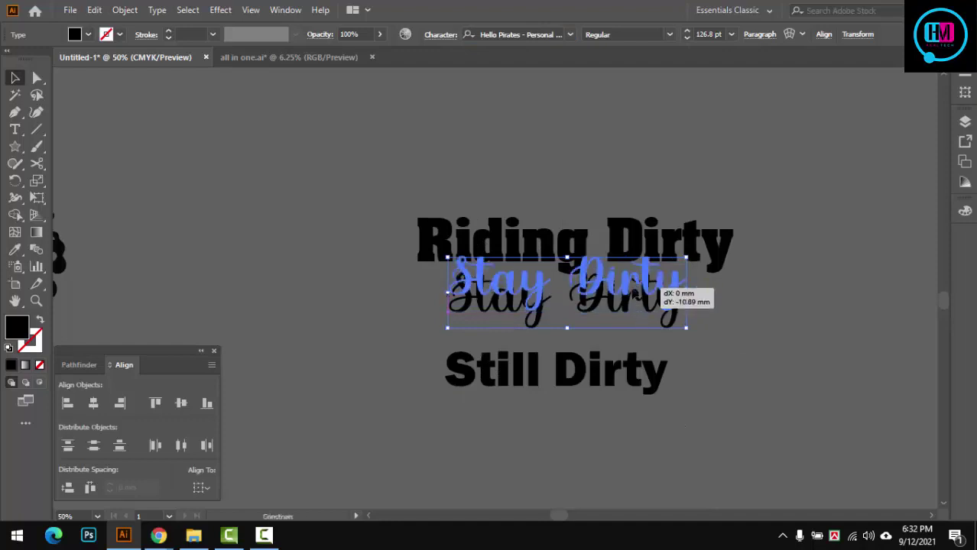
left_click(730, 354)
left_click(596, 284, "ctrl")
left_click(596, 283)
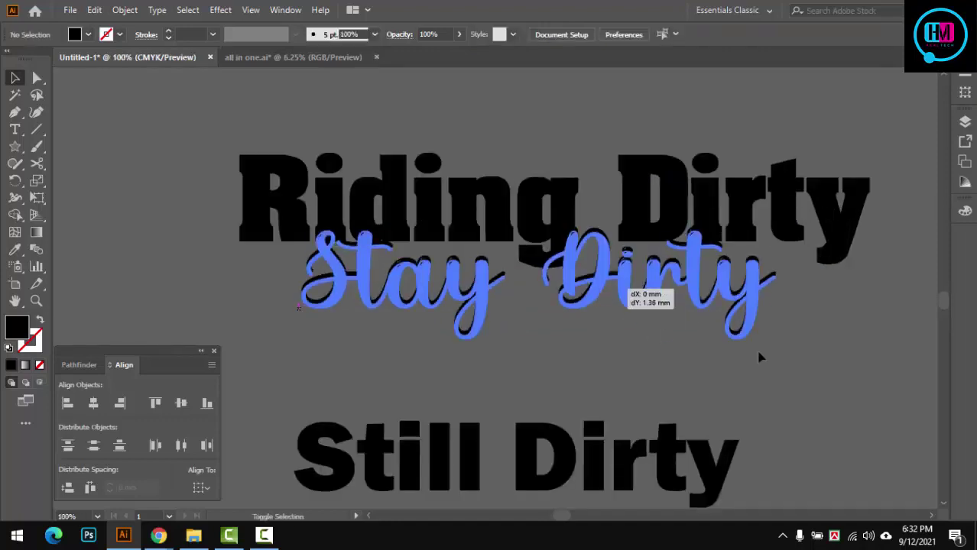
left_click_drag(775, 342, 804, 363)
left_click(534, 224, "shift")
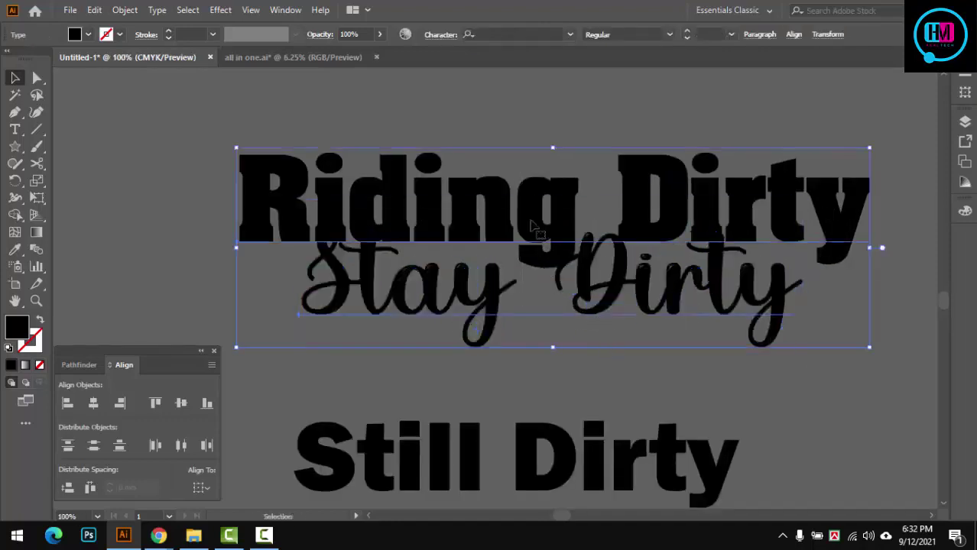
Move Still Dirty up under Stay Dirty and centre it horizontally on Riding Dirty
left_click(496, 141)
scroll(514, 298, "down", 3)
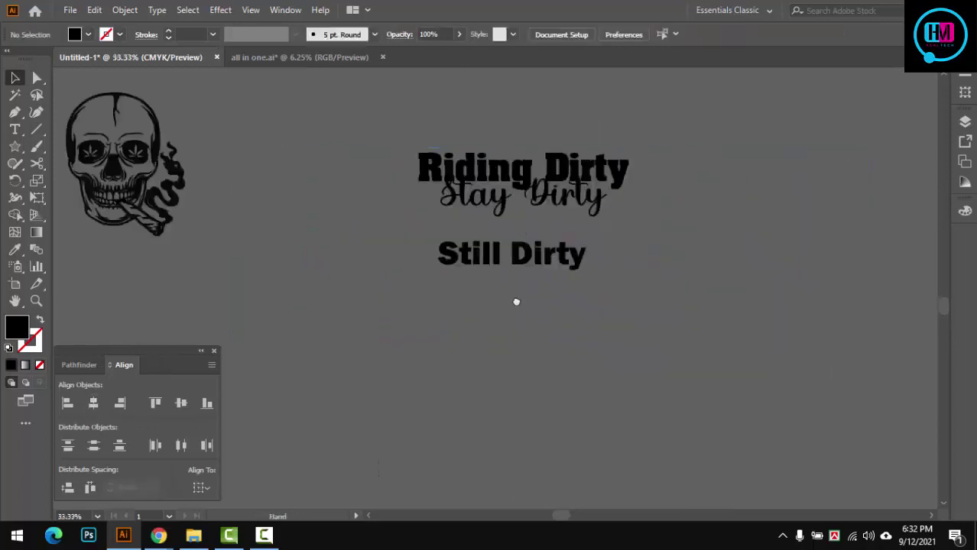
scroll(529, 337, "up", 1)
mouse_move(527, 358)
left_mouse_down()
mouse_move(530, 328)
mouse_move(478, 187)
left_mouse_up()
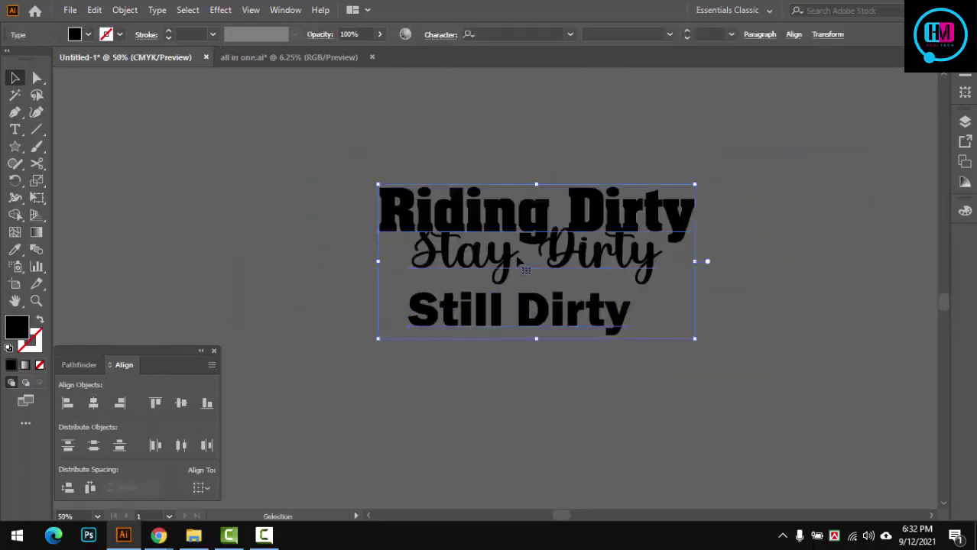
left_click(517, 208)
left_click(93, 403)
Change Still Dirty from MVGothicH Heavy to a rough brush-style font
left_click(521, 319)
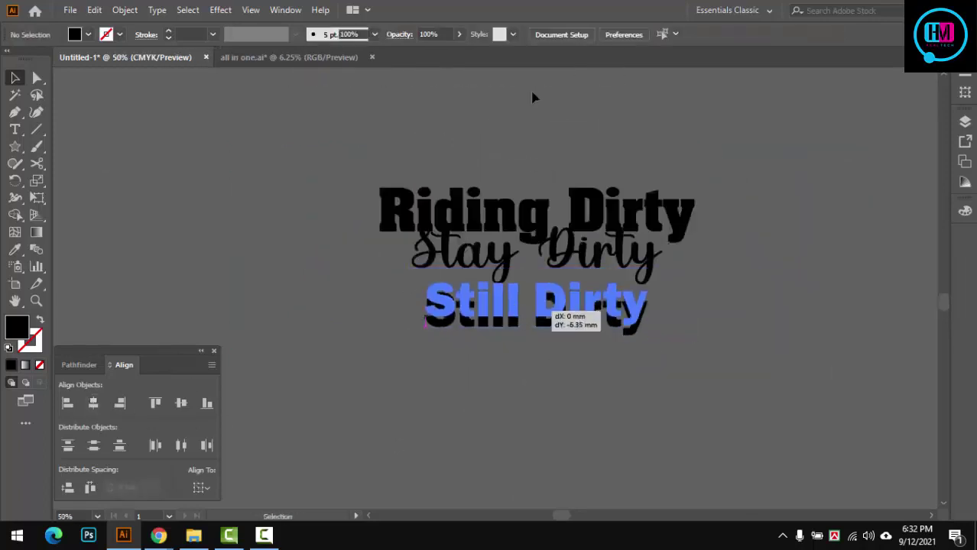
left_click(569, 34)
scroll(635, 222, "down", 3)
scroll(638, 230, "down", 3)
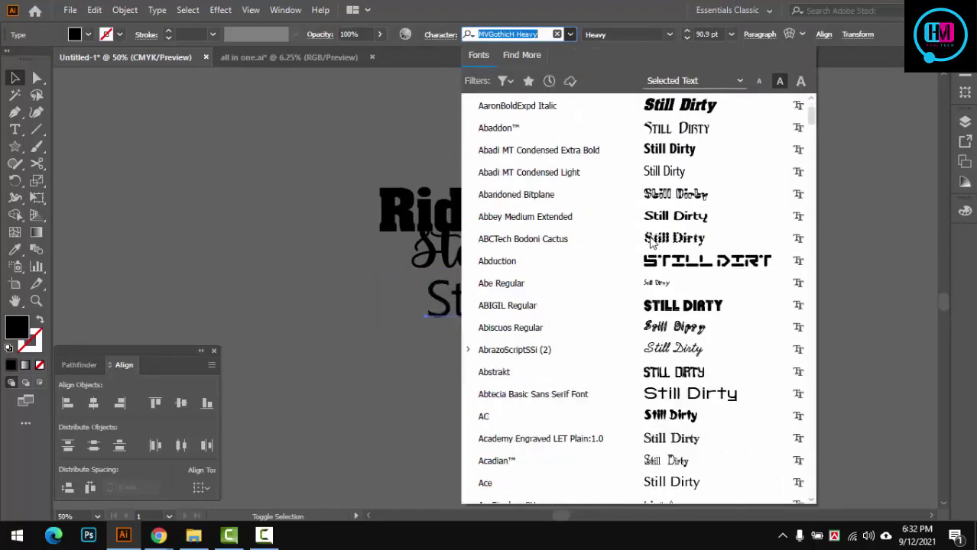
scroll(642, 260, "down", 2)
key("Escape")
left_click(672, 282)
key("ctrl+equal")
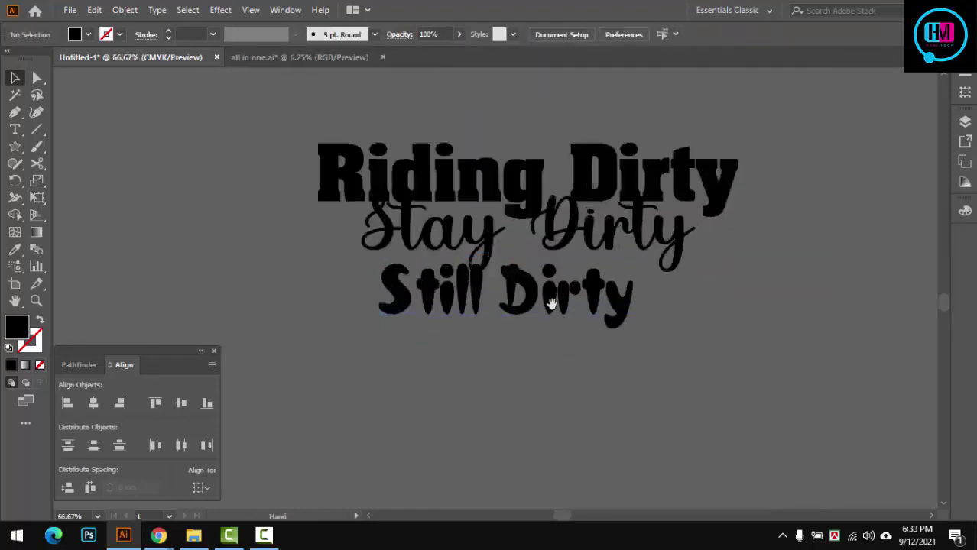
Centre the three Dirty lines horizontally and convert them to outlines
key("ctrl+a")
left_click(93, 403)
left_click(482, 424)
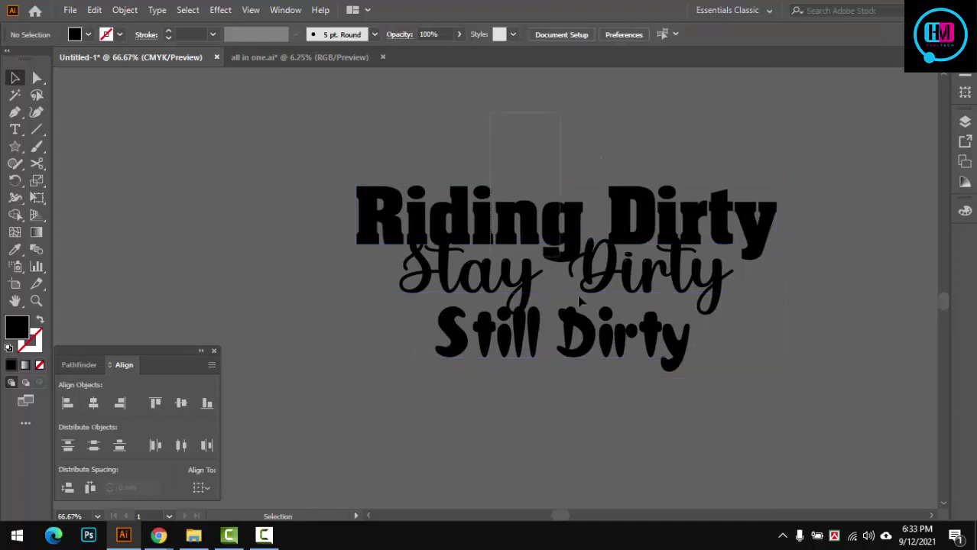
key("ctrl+a")
key("ctrl+shift+o")
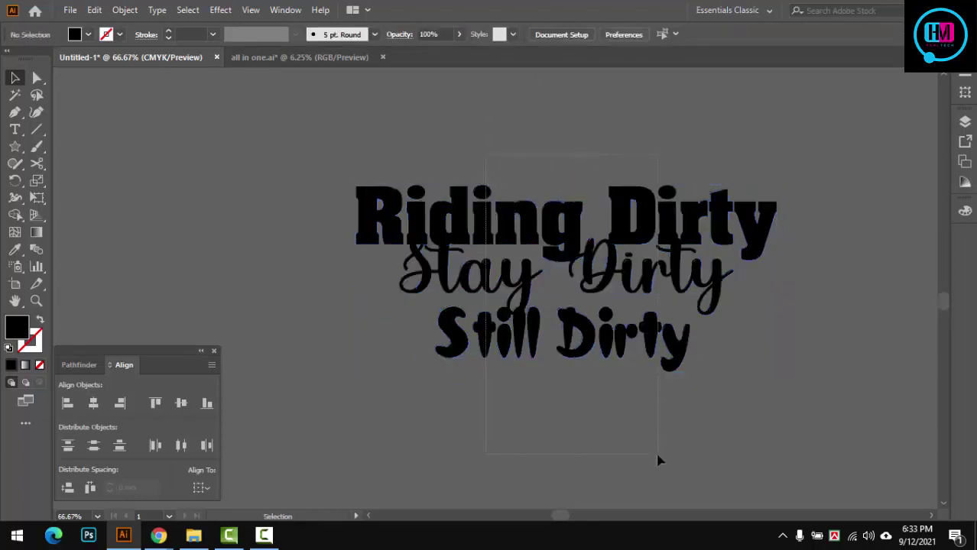
left_click(640, 437)
Apply a 2 mm Offset Path to the Stay Dirty outlines
left_click(611, 291)
key("ctrl+equal")
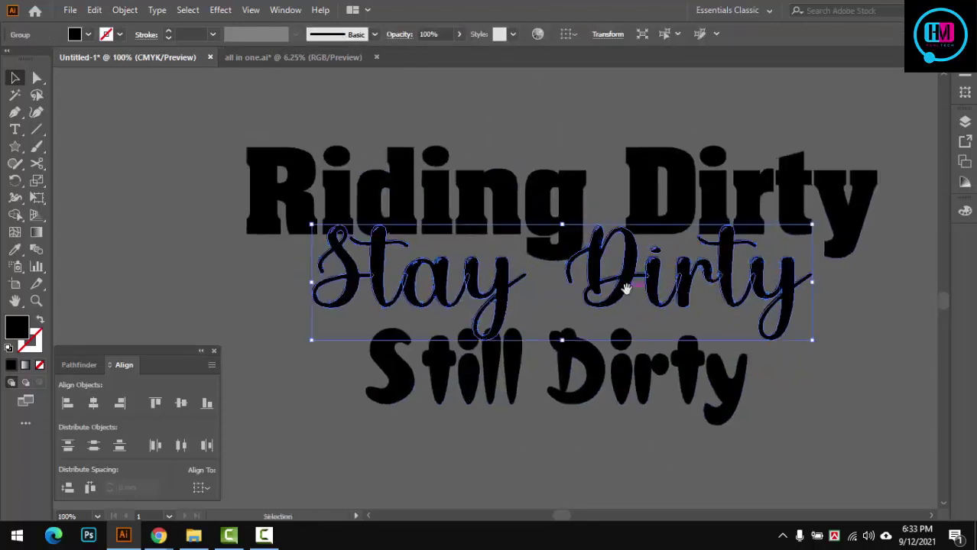
left_click(125, 10)
left_click(382, 394)
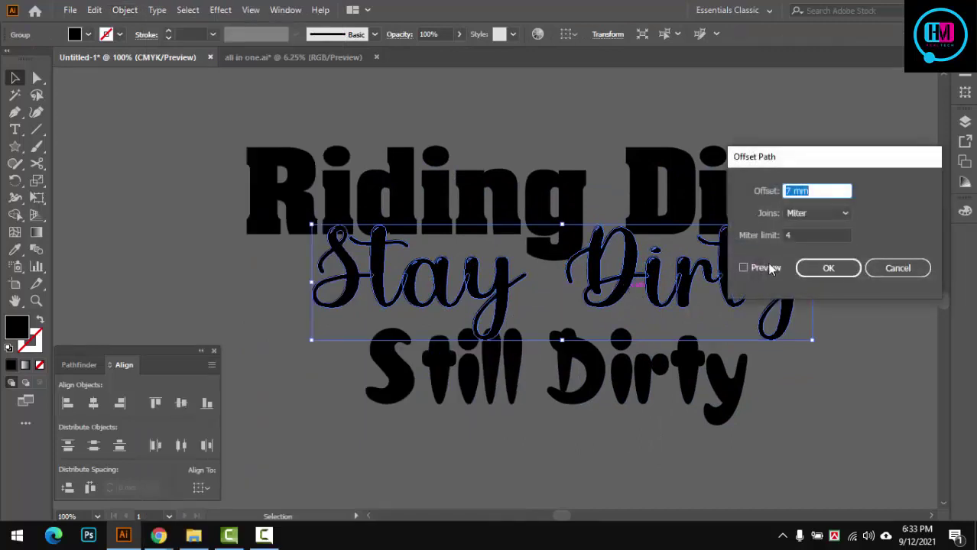
left_click(771, 270)
key("Down")
key("Down")
key("Down")
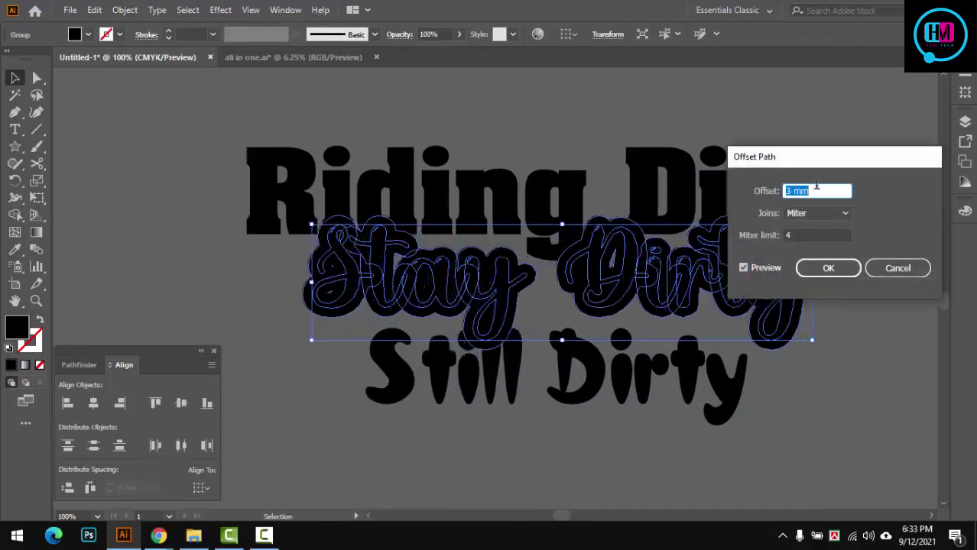
key("Down")
key("Down")
left_click(828, 269)
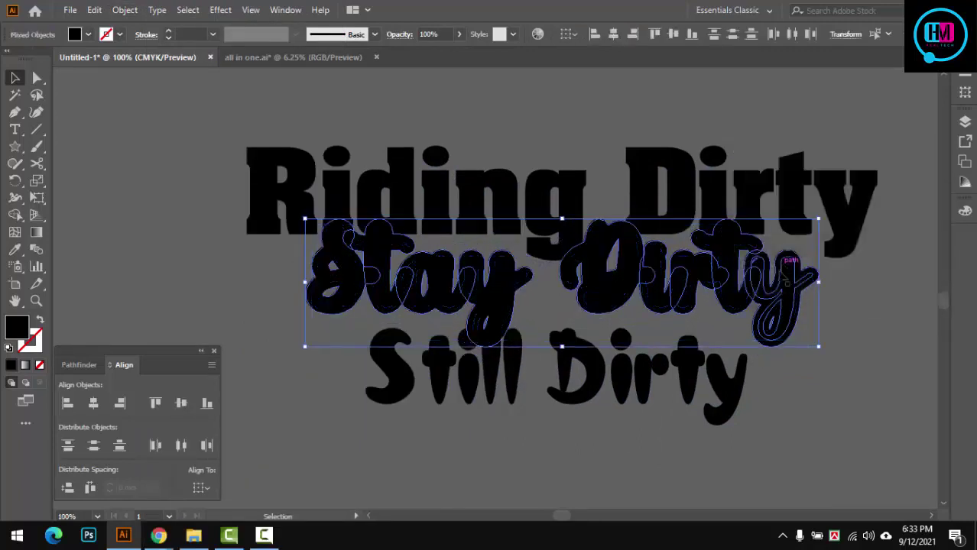
Merge the Stay Dirty outlines into one shape with Pathfinder Unite
left_click(79, 364)
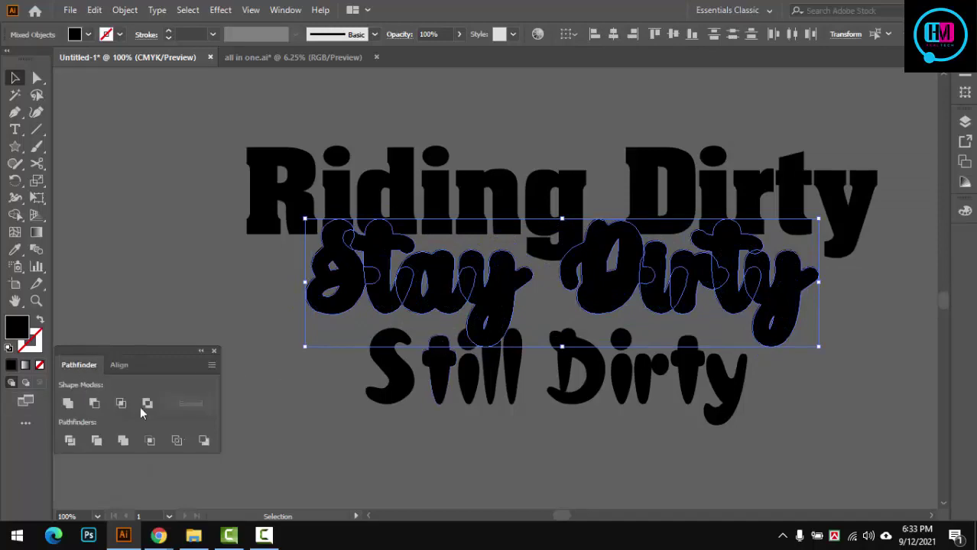
left_click(69, 405)
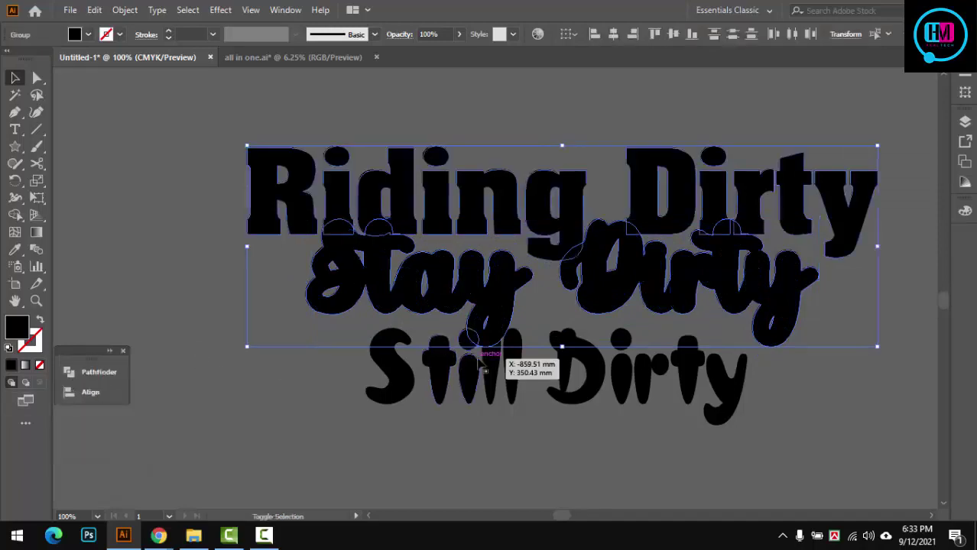
key("z")
left_click(335, 224)
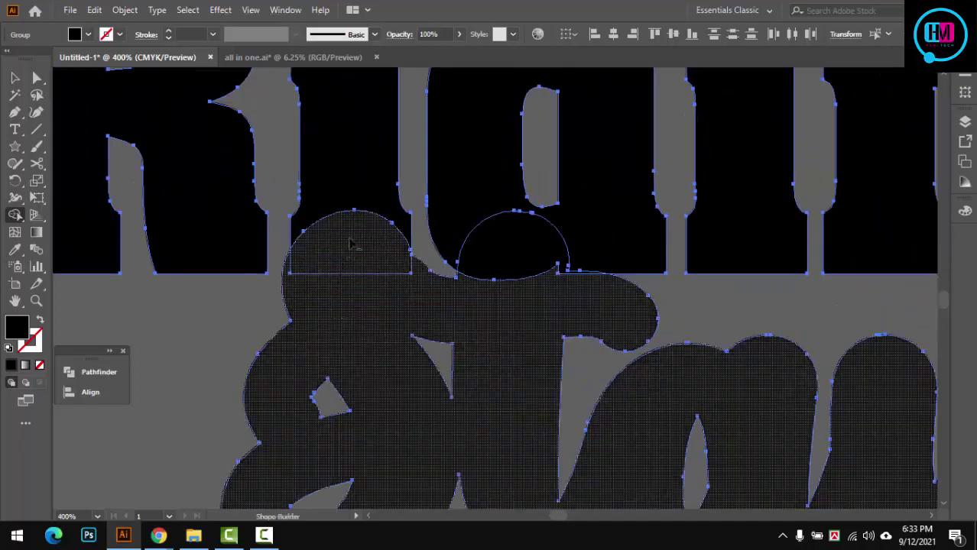
Fuse the overlapping pieces around the script Dirty lettering with the Shape Builder
left_click(506, 277, "alt")
left_click_drag(521, 297, 585, 207)
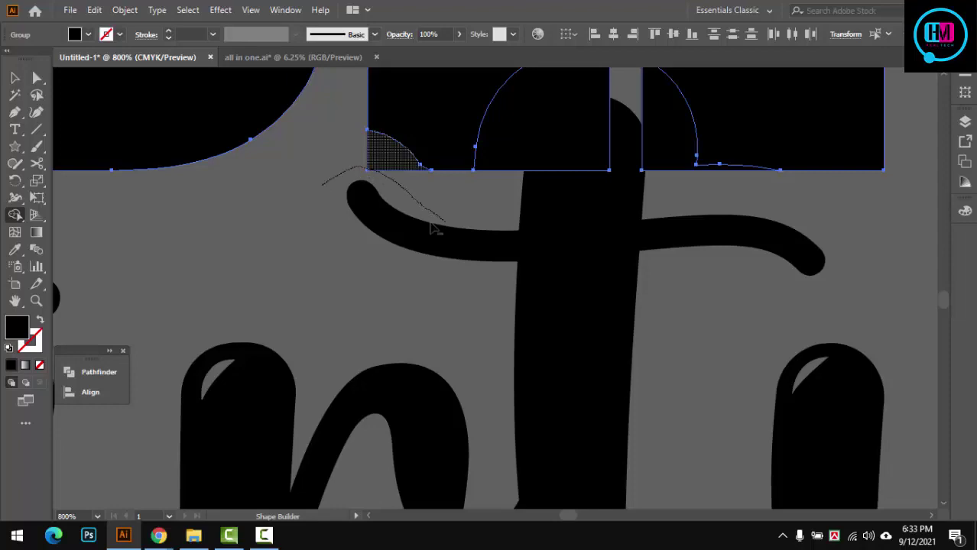
left_click_drag(432, 228, 628, 157)
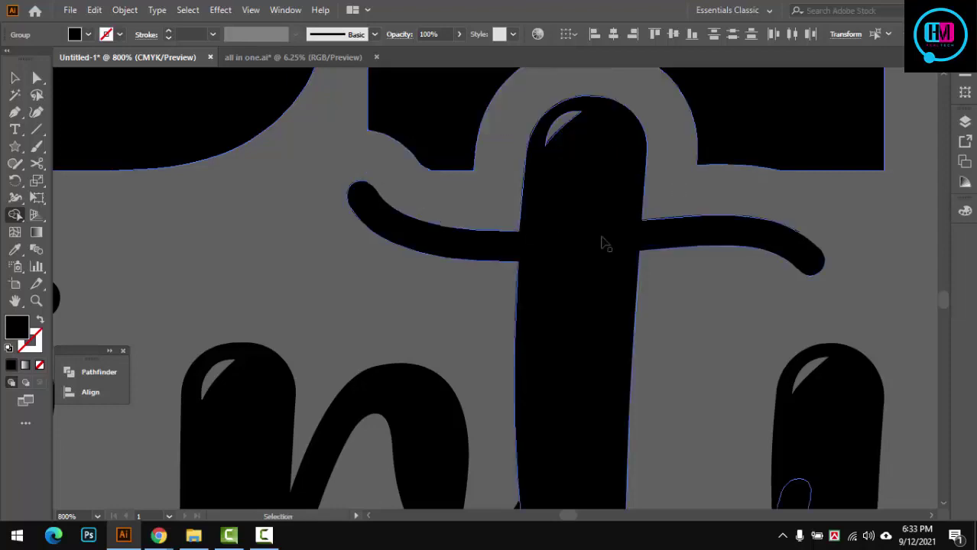
scroll(599, 245, "down", 4)
scroll(649, 320, "up", 1)
scroll(648, 320, "up", 3)
Merge the leftover pieces inside the 'till' letters, then select the whole lettering group
left_click_drag(252, 367, 428, 360)
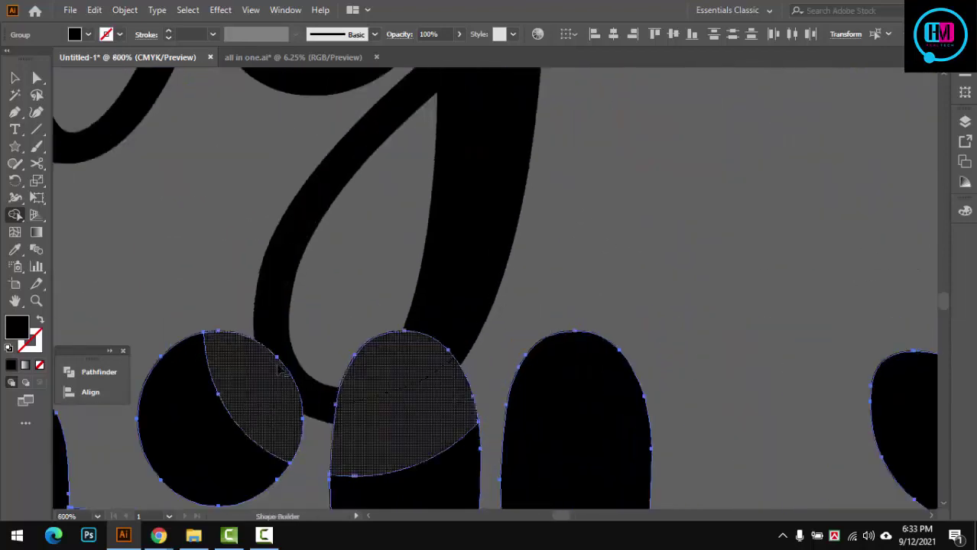
scroll(652, 243, "down", 4)
scroll(652, 243, "down", 2)
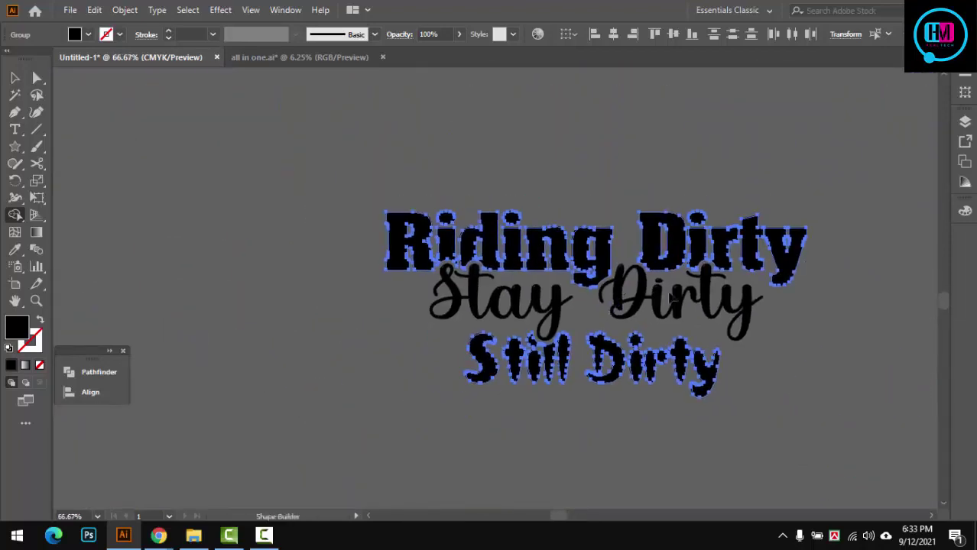
key("v")
left_click(832, 324)
scroll(581, 329, "up", 1)
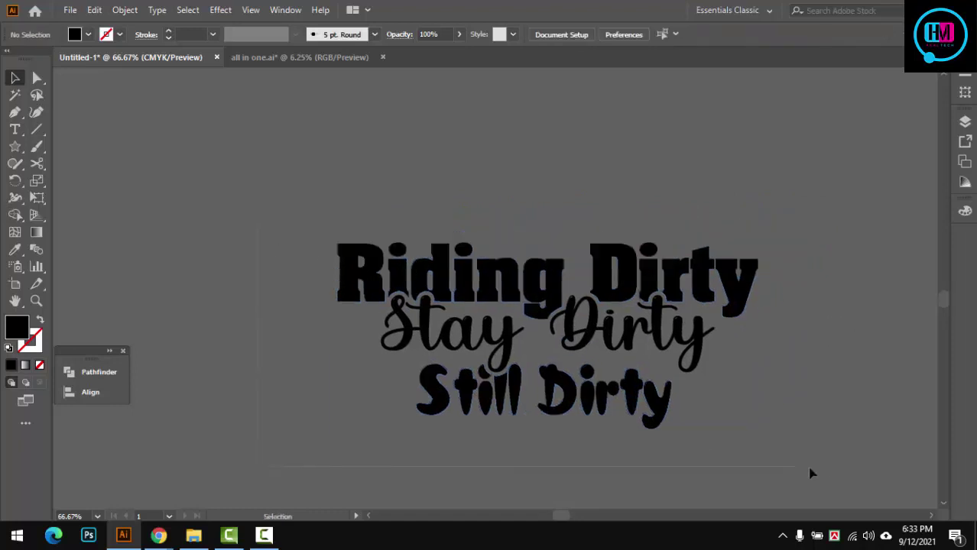
key("ctrl+a")
Move the text lockup onto the skull and centre the two horizontally
left_click(90, 375)
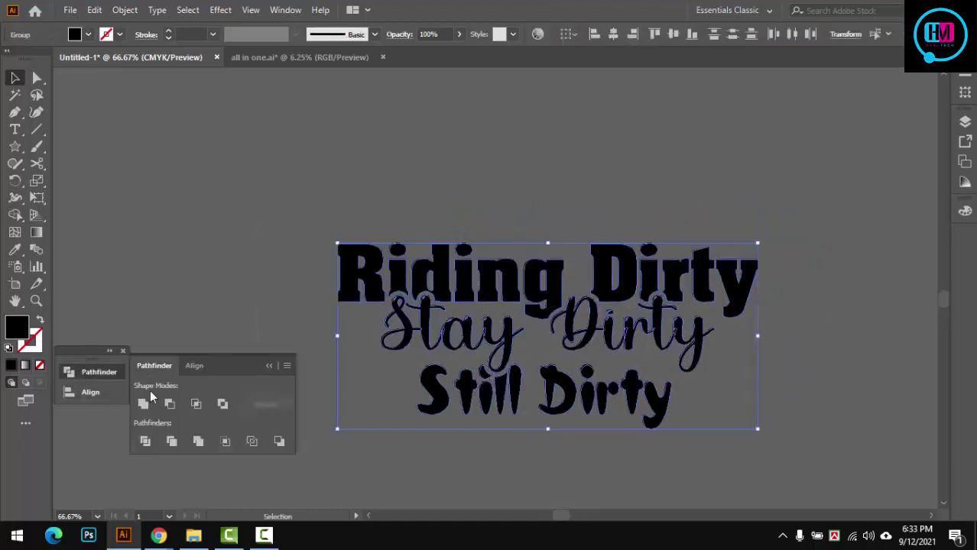
left_click(268, 366)
left_click(290, 312)
scroll(519, 259, "down", 2)
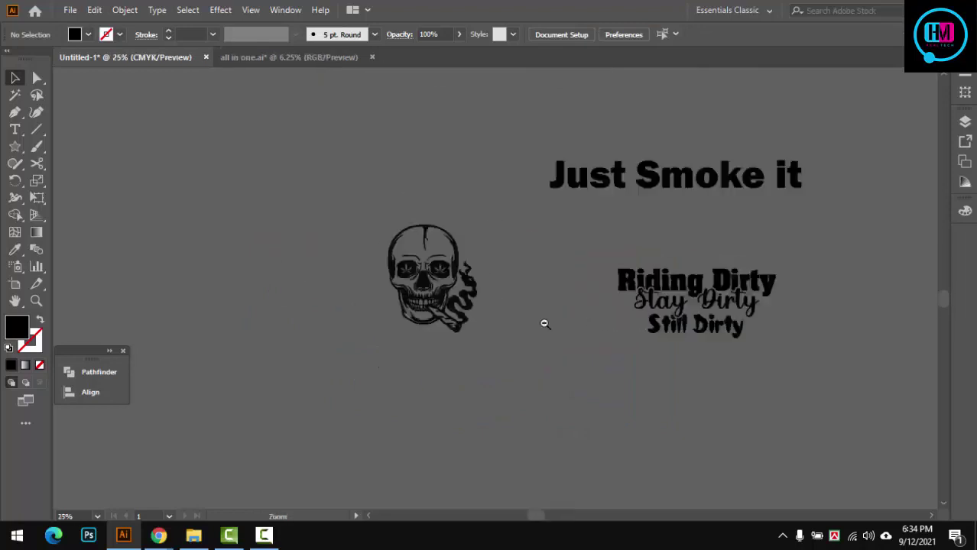
scroll(545, 322, "up", 1)
left_click_drag(765, 305, 405, 306)
left_click(90, 392)
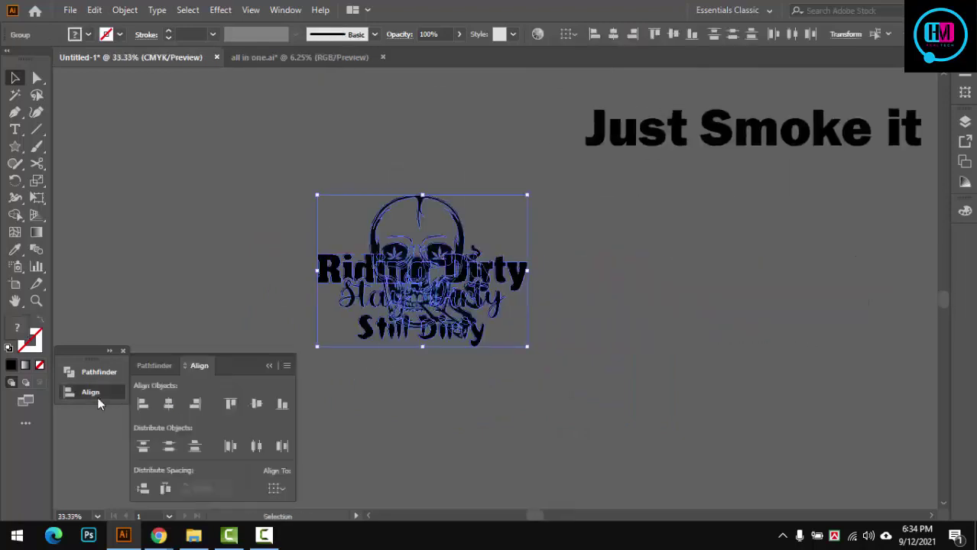
left_click(169, 403)
left_click(464, 340)
Lower the lockup beneath the skull and shift Just Smoke it to the left
left_click_drag(475, 346, 498, 373)
left_click_drag(540, 323, 651, 311)
left_click(651, 312)
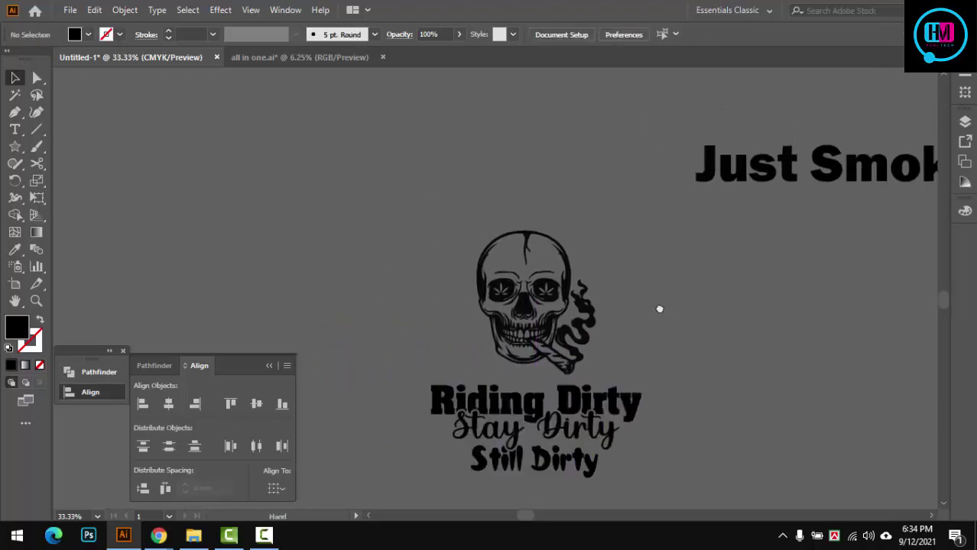
left_click_drag(772, 164, 428, 207)
left_click(613, 259, "ctrl+alt")
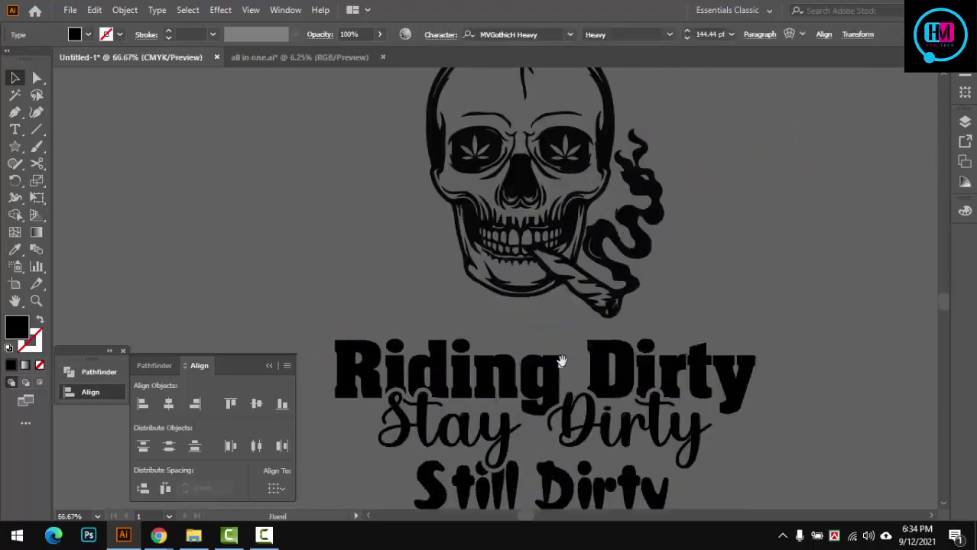
left_click(614, 259, "alt")
left_click_drag(632, 226, 328, 229)
Move the skull down and resize it to fit above the lettering
left_click_drag(574, 317, 573, 348)
left_click(575, 352)
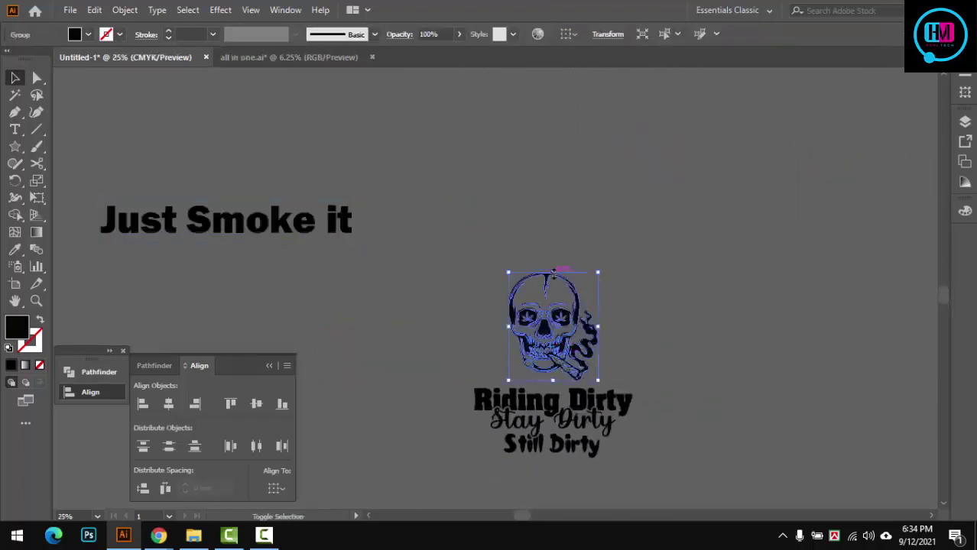
left_click_drag(599, 273, 667, 240)
left_click(667, 240)
left_click_drag(598, 333, 593, 336)
mouse_move(621, 214)
left_mouse_down()
mouse_move(611, 242)
mouse_move(606, 459)
left_mouse_up()
left_click(759, 367)
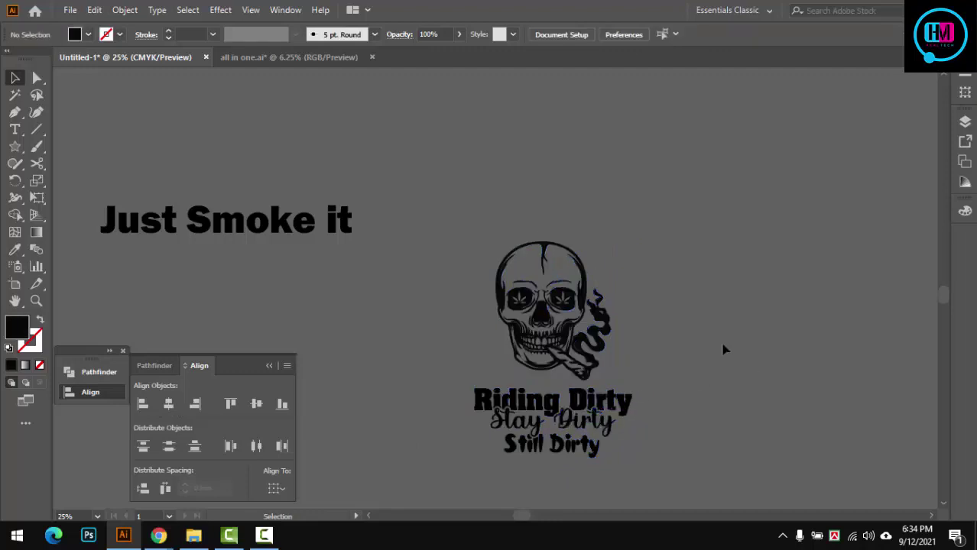
scroll(551, 370, "up", 1)
scroll(562, 344, "down", 2)
scroll(570, 318, "up", 1)
Move the Just Smoke it text further left
key("t")
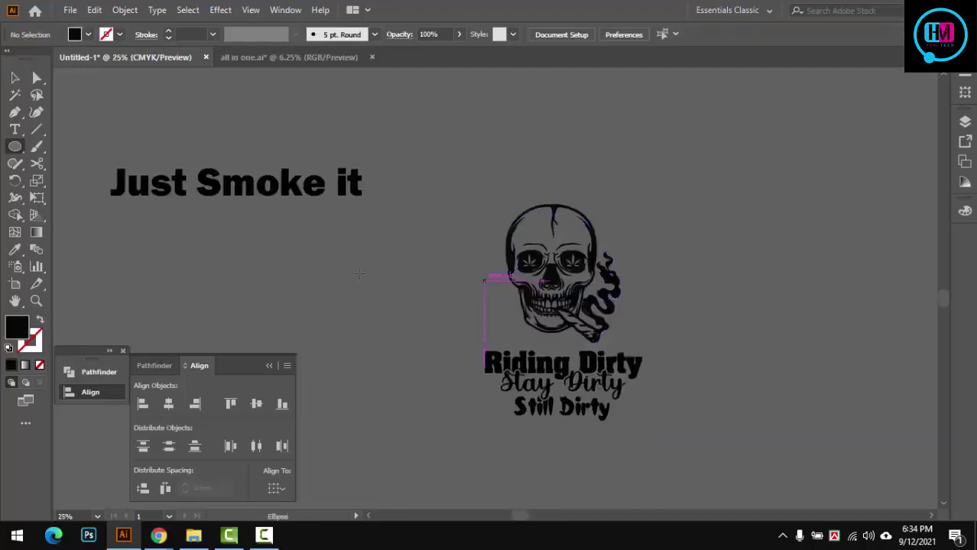
triple_click(227, 191)
key("ctrl+c")
left_click_drag(228, 191, 125, 191)
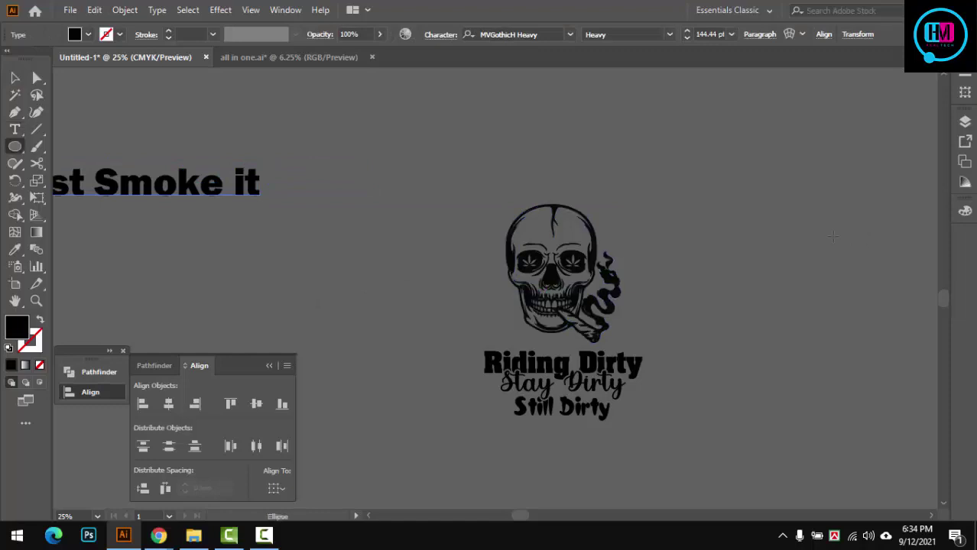
Draw a circle centred on the skull and make it stroke-only with no fill
left_click_drag(550, 283, 664, 339)
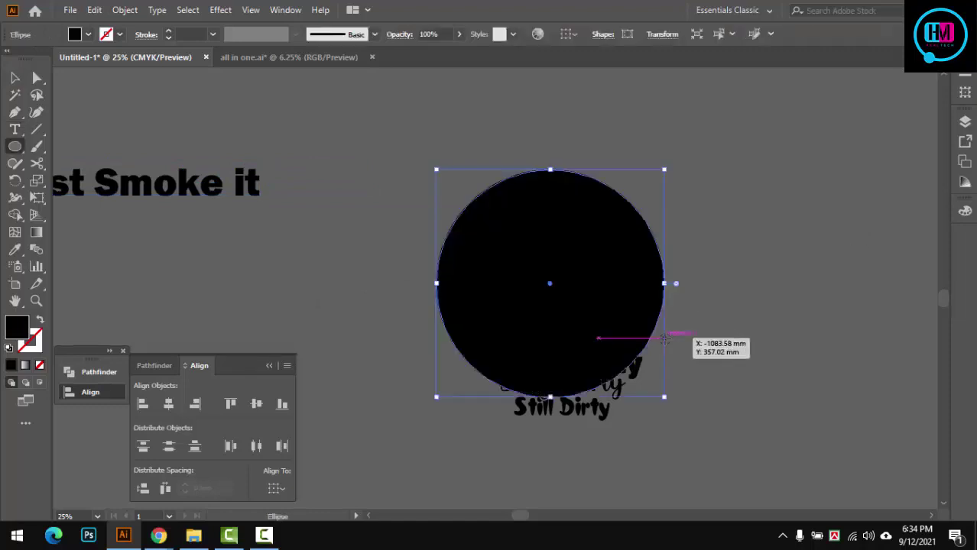
left_click(602, 262, "shift")
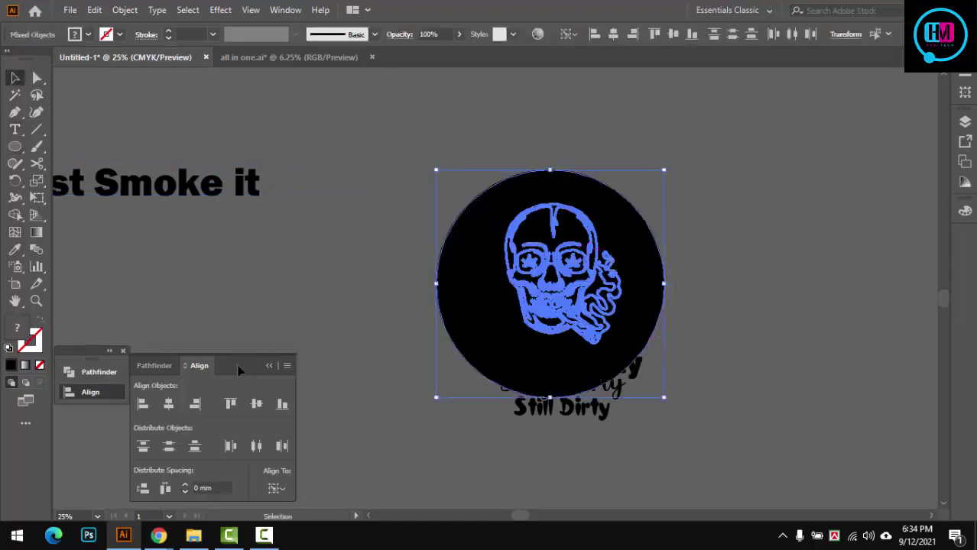
left_click(169, 403)
left_click(259, 406)
left_click(714, 303)
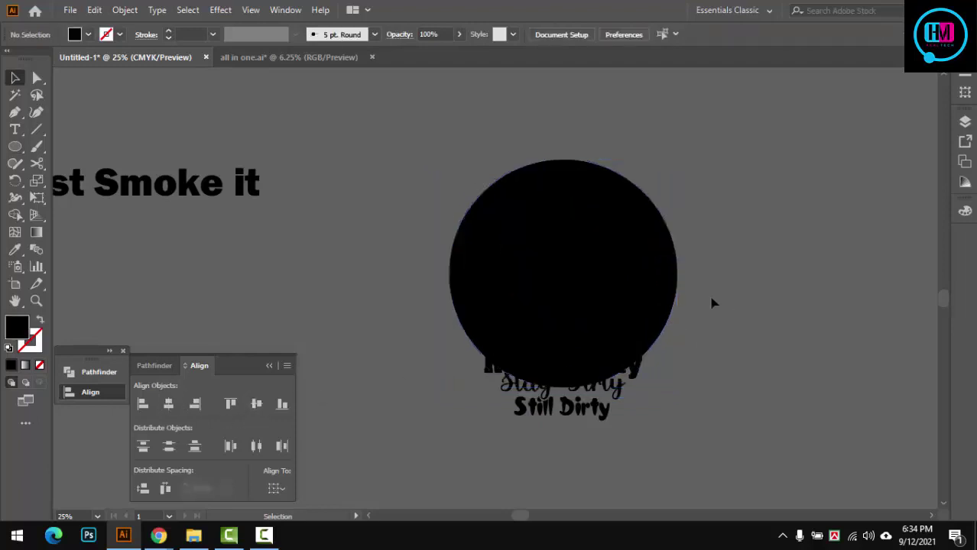
left_click(663, 279)
key("shift+x")
left_click(777, 269)
Centre the circle horizontally over the Riding Dirty text lockup
left_click(676, 252)
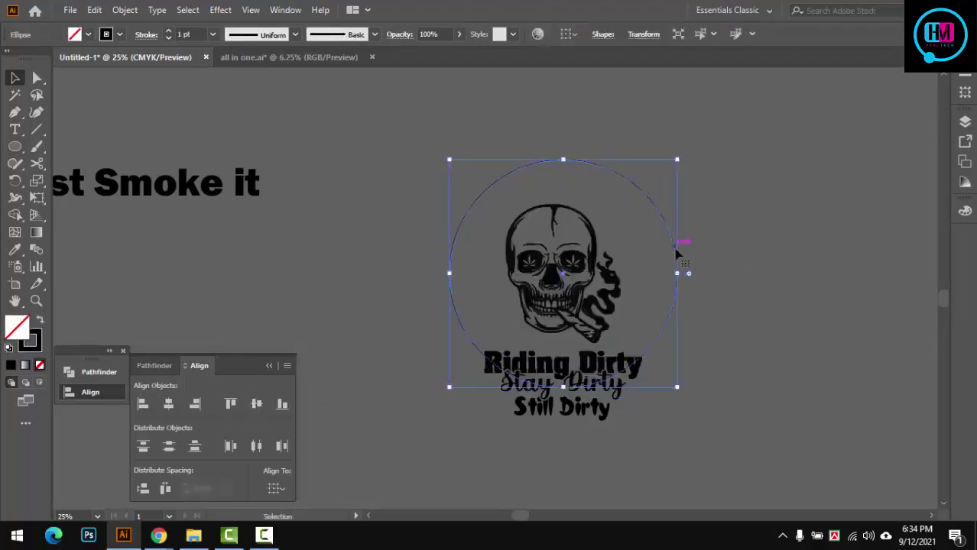
left_click(574, 365, "shift")
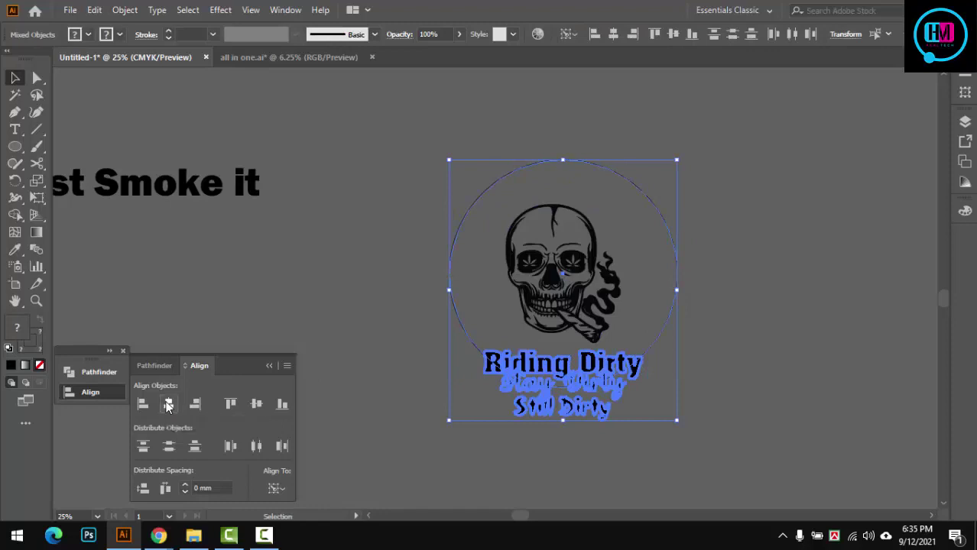
left_click(720, 280)
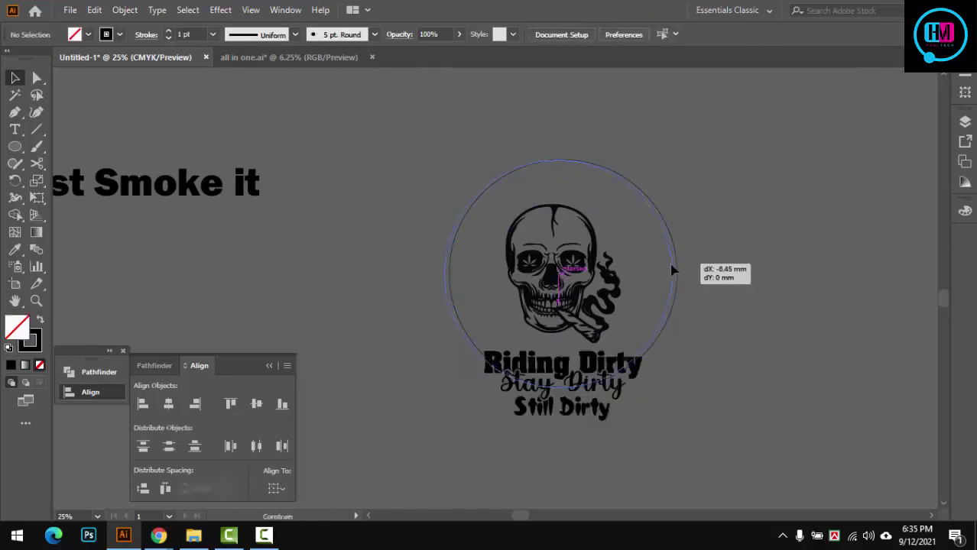
left_click_drag(668, 271, 668, 271)
left_click_drag(581, 205, 603, 222)
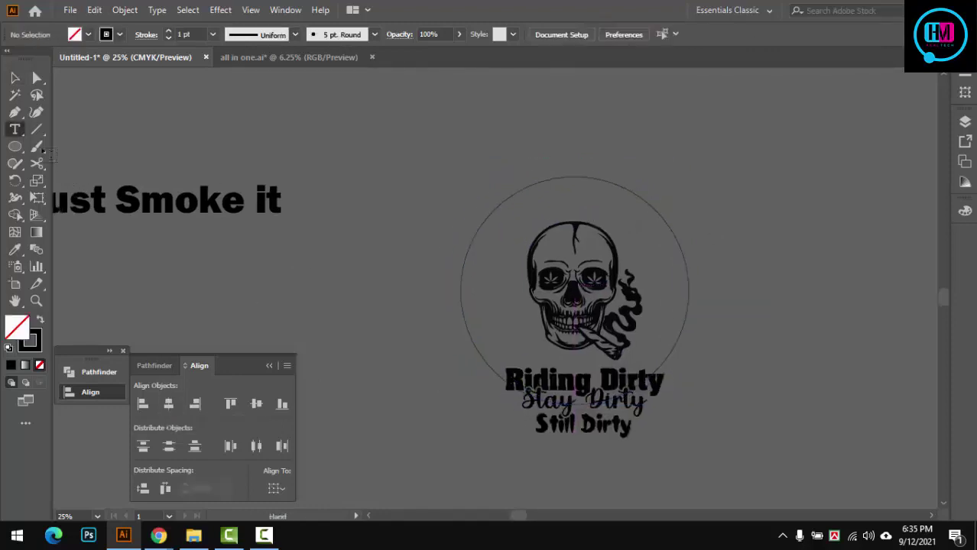
Paste 'Just Smoke it' as type on the circle path above the skull and select it
left_click_drag(13, 131, 84, 164)
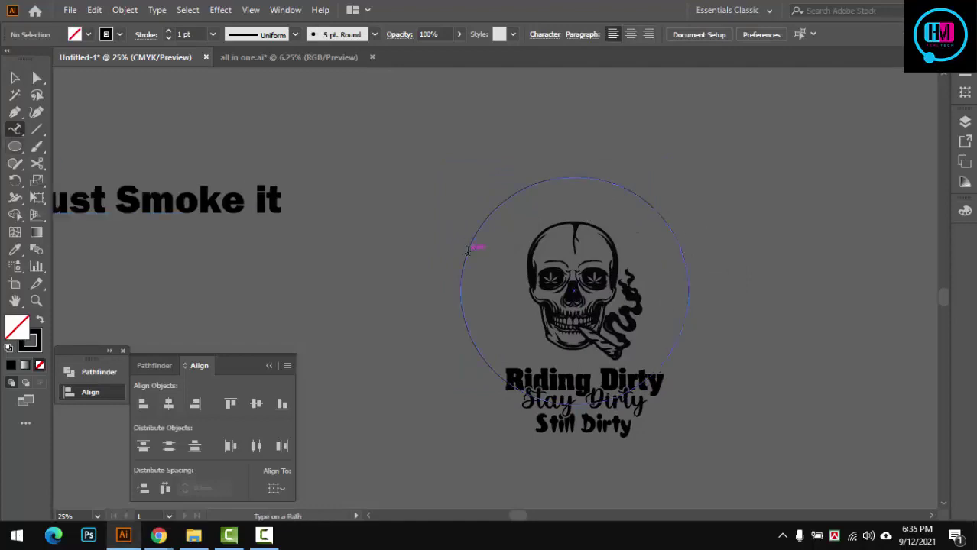
left_click(468, 250)
key("ctrl+v")
key("ctrl+a")
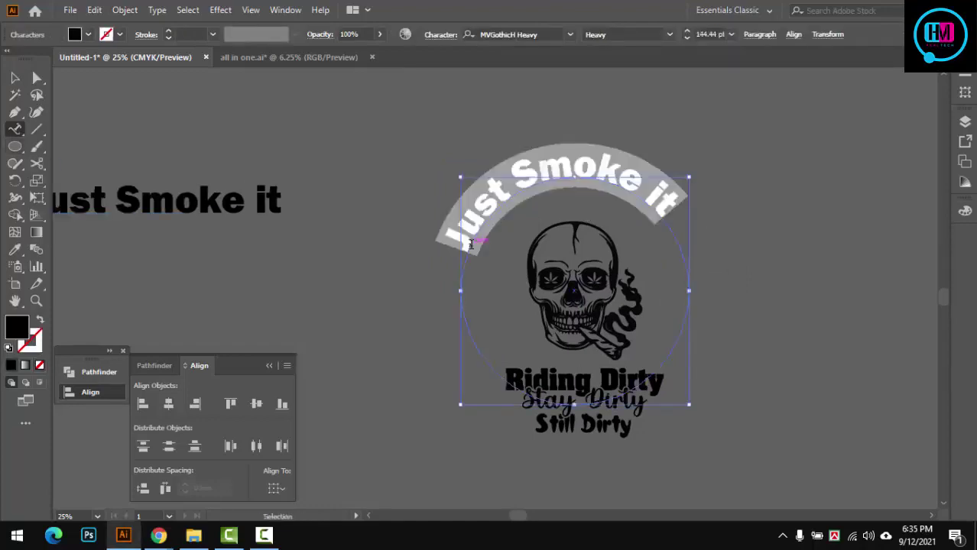
Try the AC font, then Africaans SF, on the arched text
left_click(571, 34)
scroll(661, 218, "down", 3)
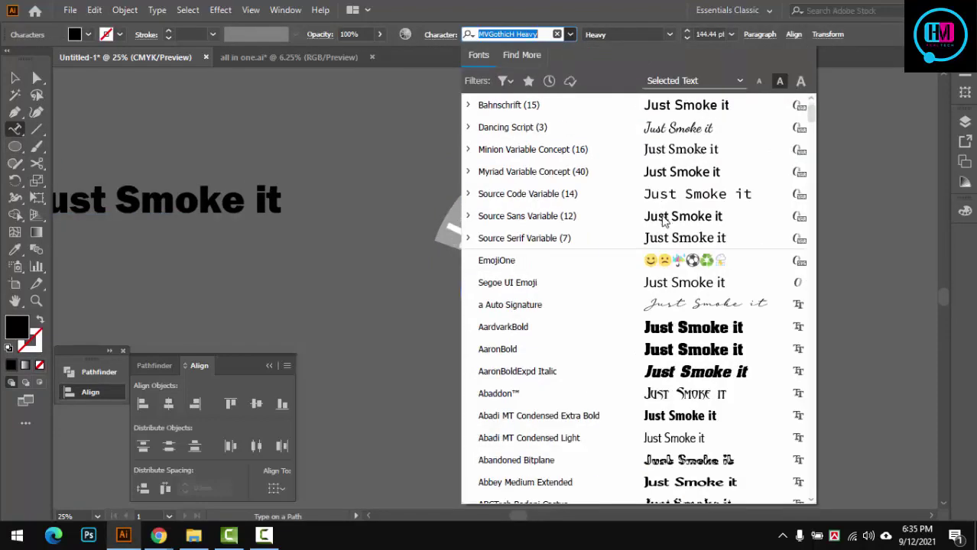
scroll(661, 218, "down", 5)
left_click(690, 215)
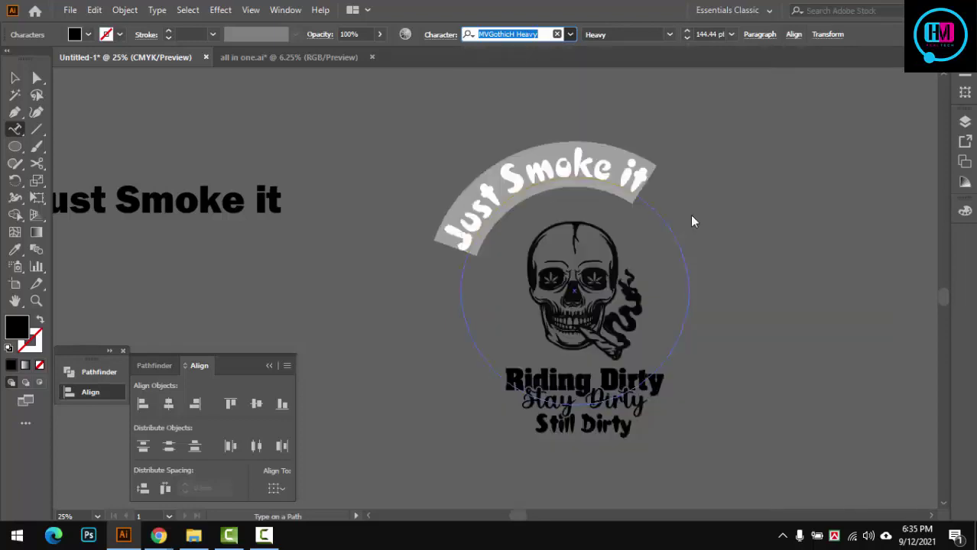
type("AC")
left_click(570, 34)
scroll(676, 263, "down", 5)
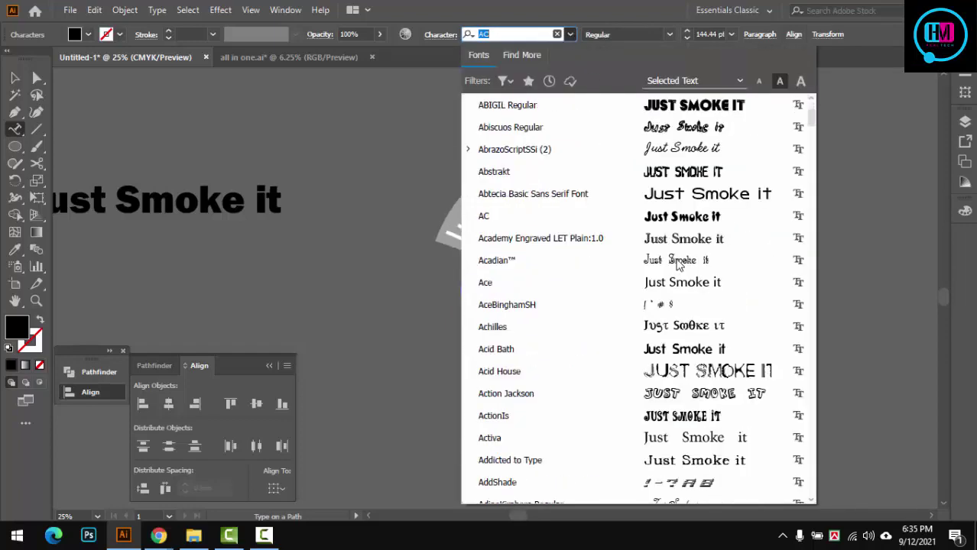
scroll(676, 263, "down", 5)
scroll(676, 263, "down", 2)
left_click(681, 283)
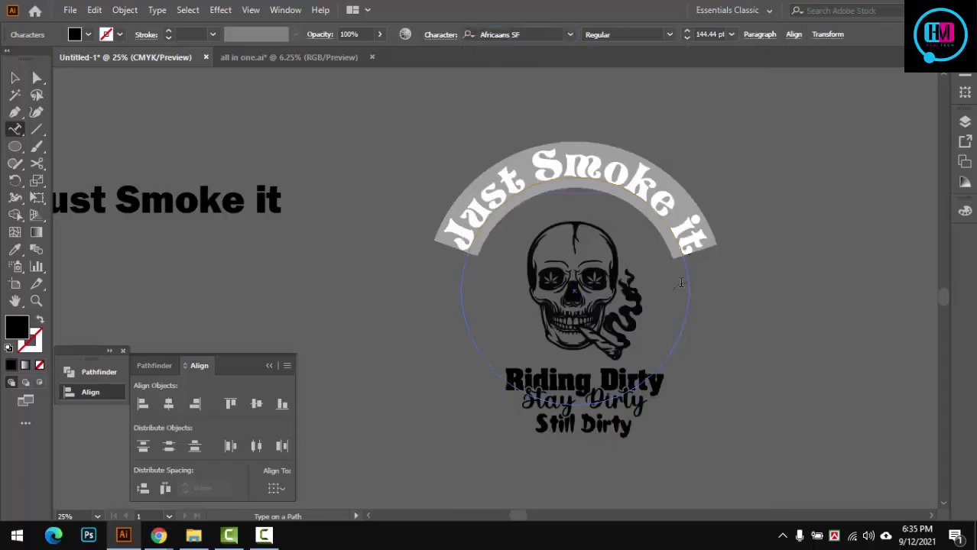
Try Action Jackson, then settle on the AC font for the arched text
left_click(570, 34)
scroll(615, 253, "down", 5)
scroll(622, 252, "down", 4)
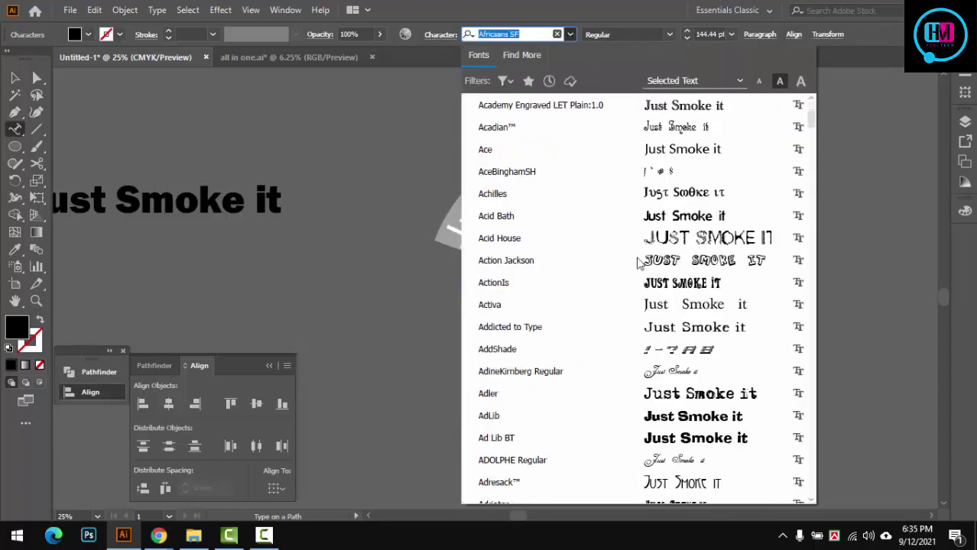
left_click(640, 260)
left_click(571, 34)
scroll(652, 253, "down", 3)
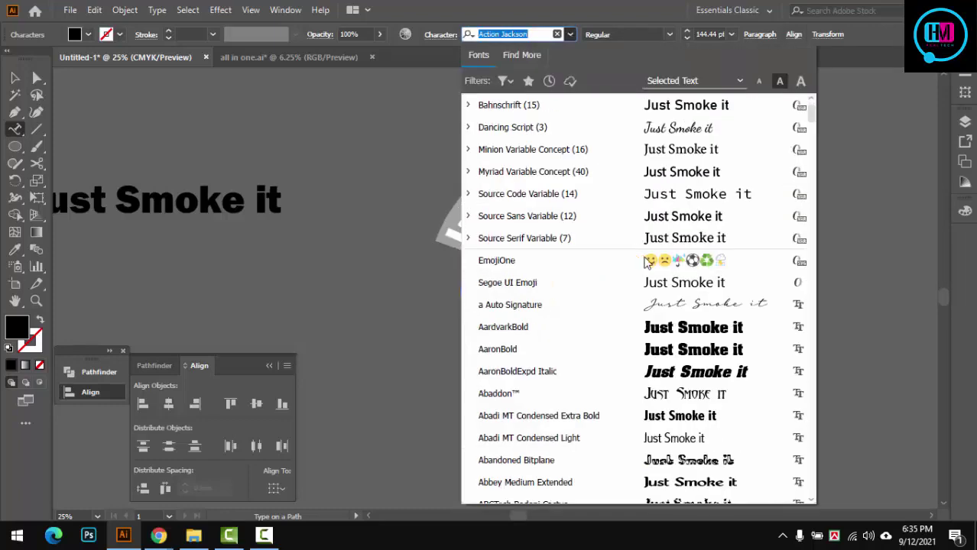
scroll(652, 252, "down", 5)
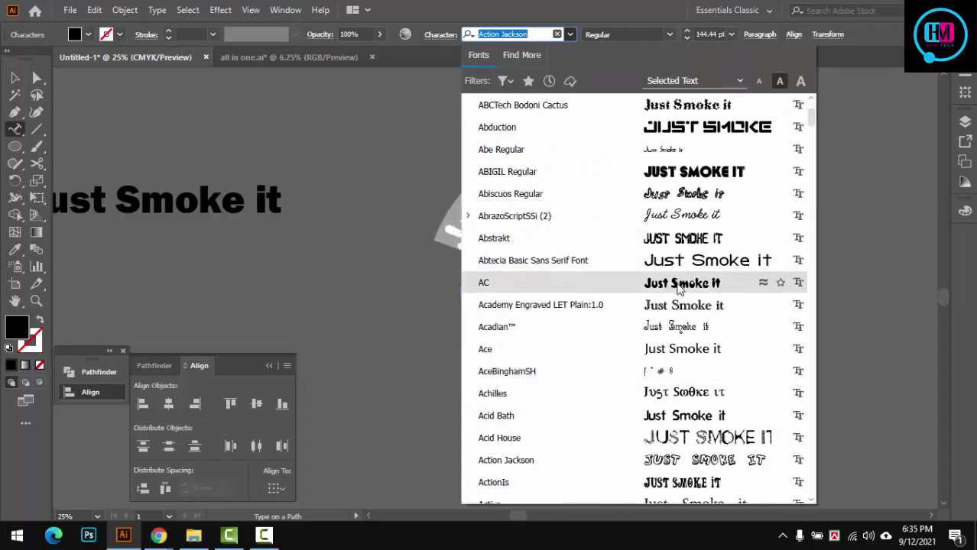
left_click(676, 282)
triple_click(597, 164)
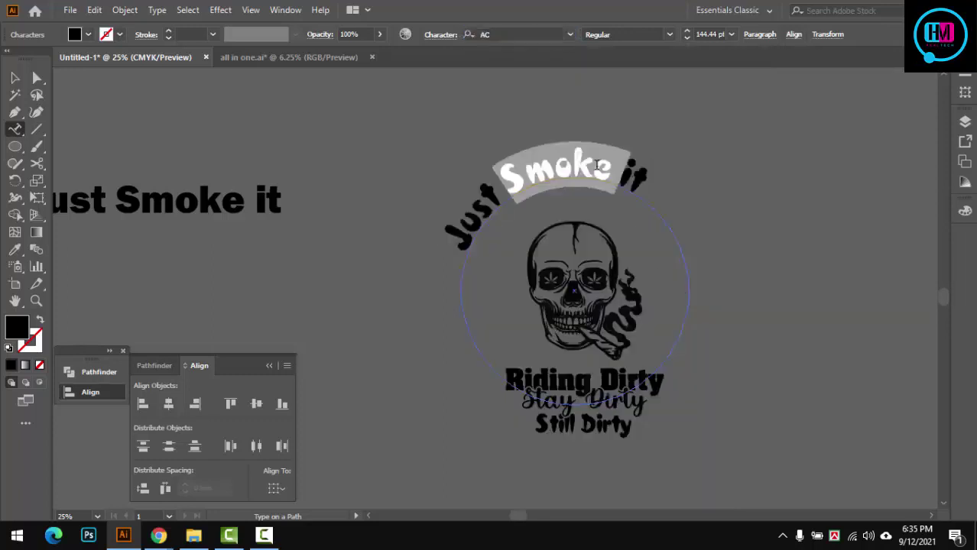
Increase the tracking of the arched 'Just Smoke it' letters two steps with Alt+Right
left_click(597, 164)
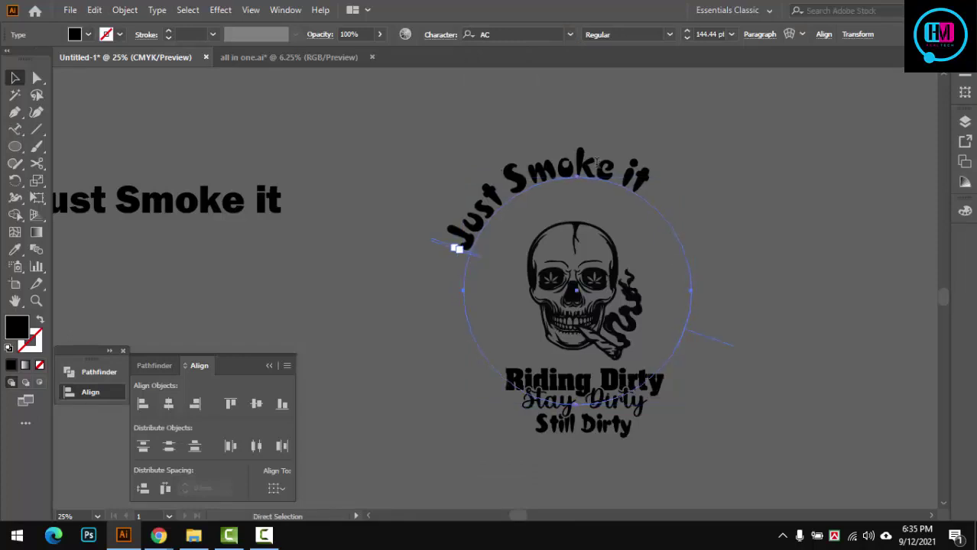
key("alt+Right")
key("alt+Right")
key("alt+Right")
key("alt+Right")
key("alt+Right")
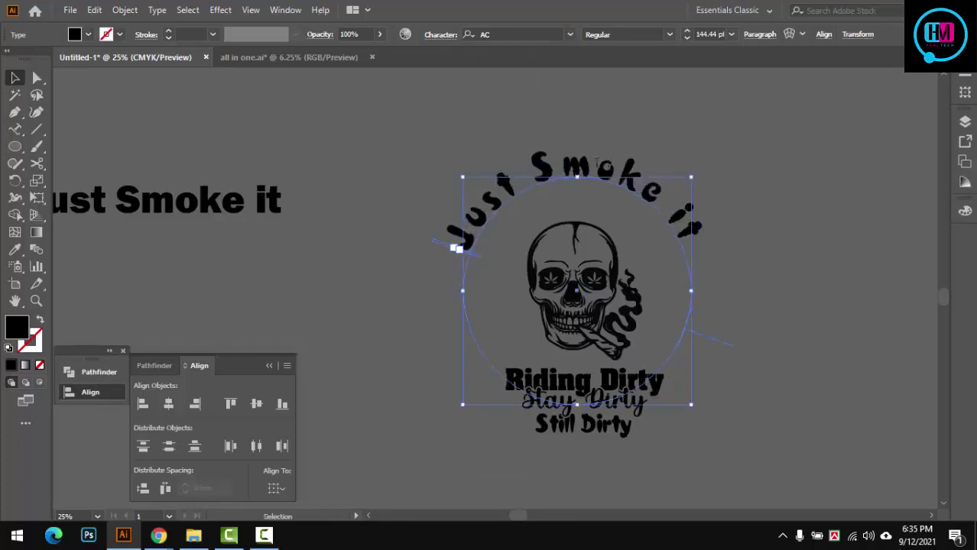
key("alt+Right")
Show the rulers and place a horizontal guide at the base of the arched letters
key("ctrl+r")
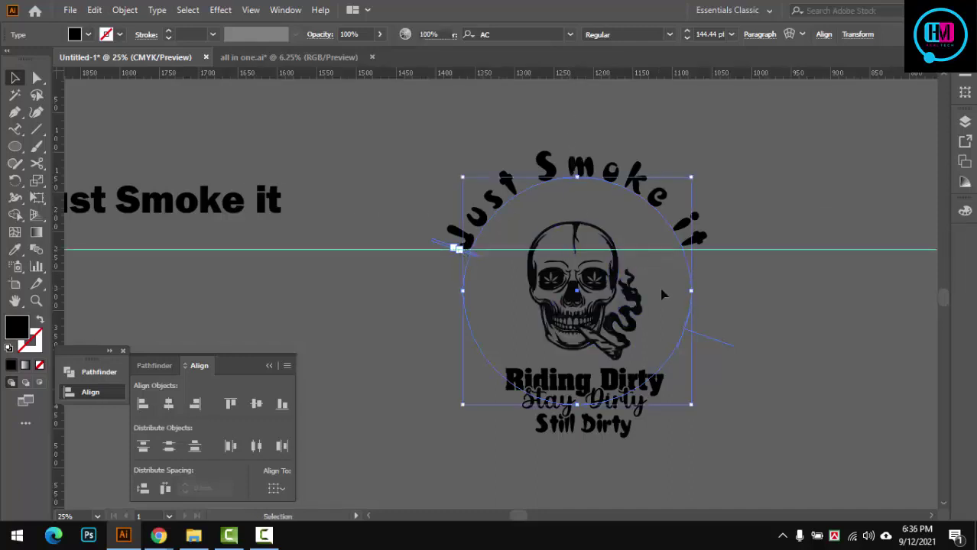
scroll(490, 260, "up", 4)
scroll(536, 257, "up", 3)
left_click_drag(573, 254, 602, 283)
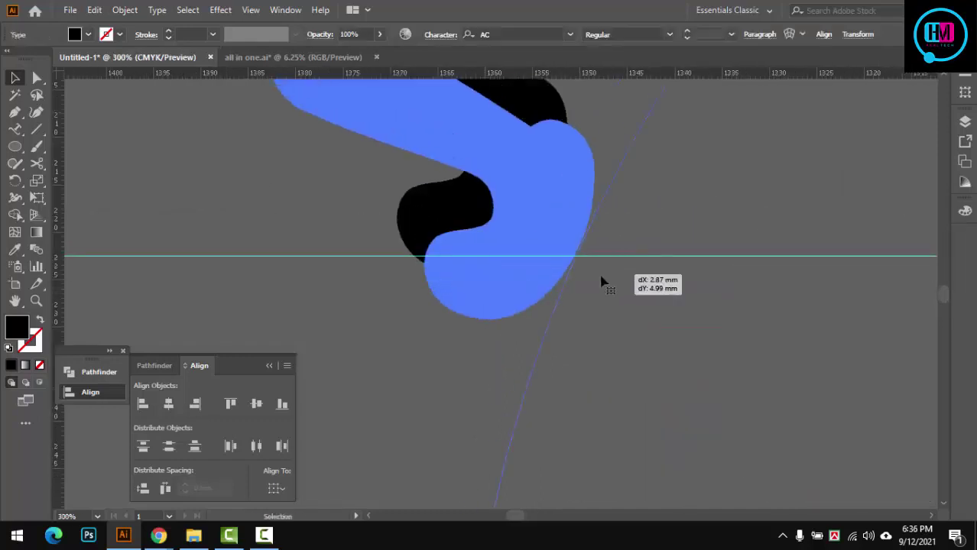
key("ctrl+z")
left_click(270, 220)
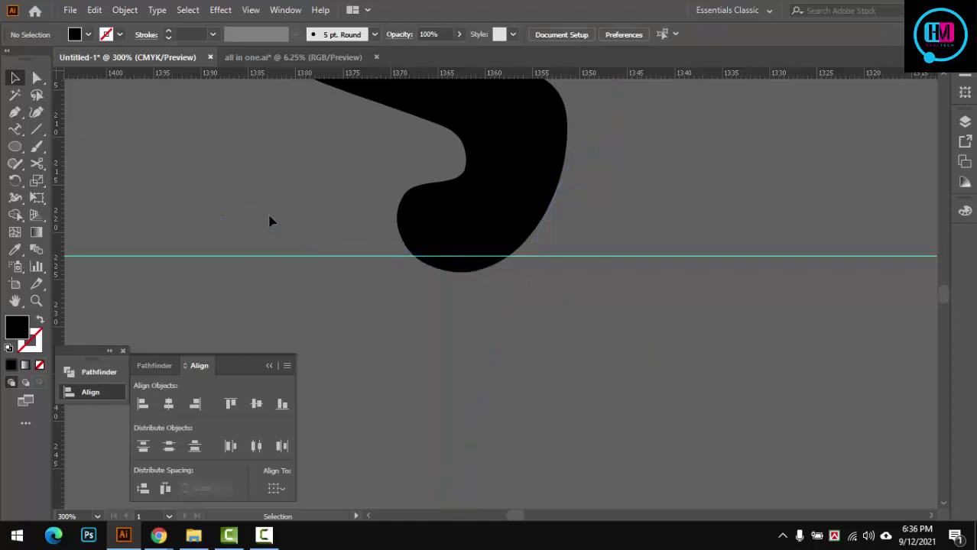
left_click(287, 283)
right_click(230, 208)
left_click(279, 333)
left_click_drag(327, 258, 458, 274)
scroll(457, 275, "down", 5)
scroll(411, 251, "up", 3)
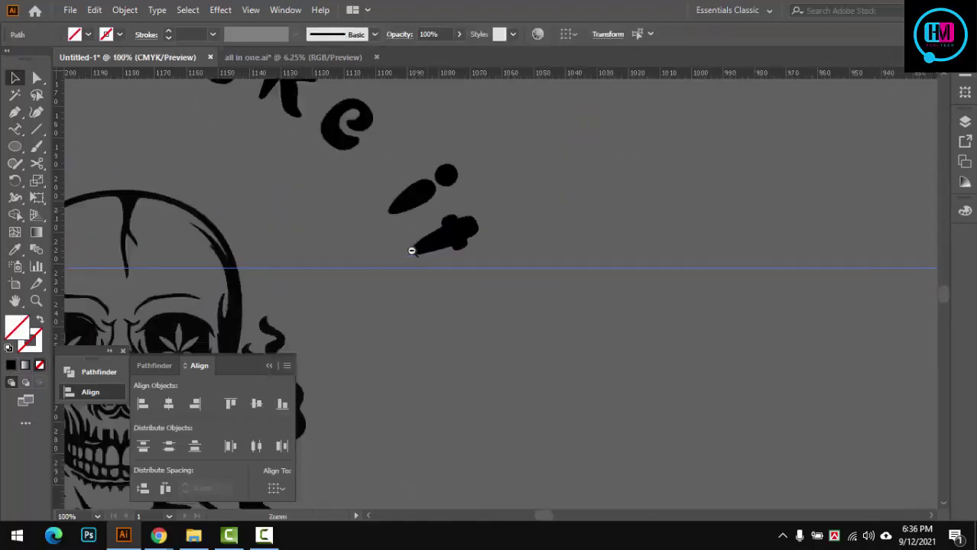
scroll(411, 250, "up", 1)
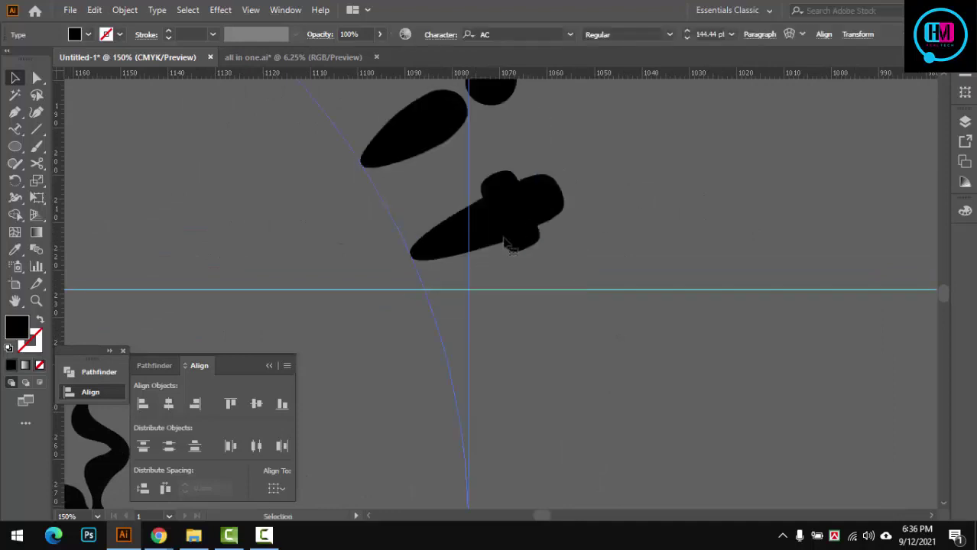
Select the 'it' in the arched text and raise its font size to 147 pt
double_click(453, 202)
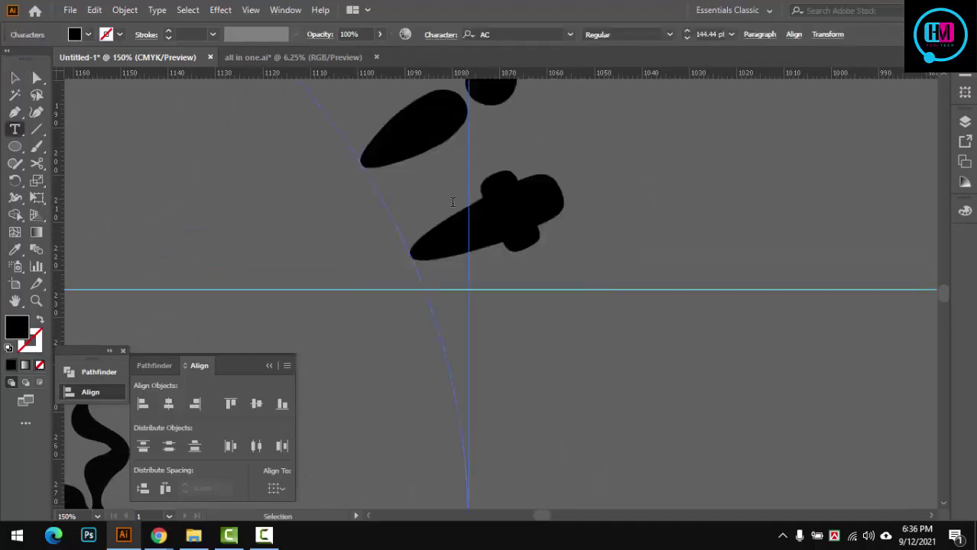
left_click_drag(453, 202, 519, 197)
left_click(705, 33)
scroll(704, 34, "up", 3)
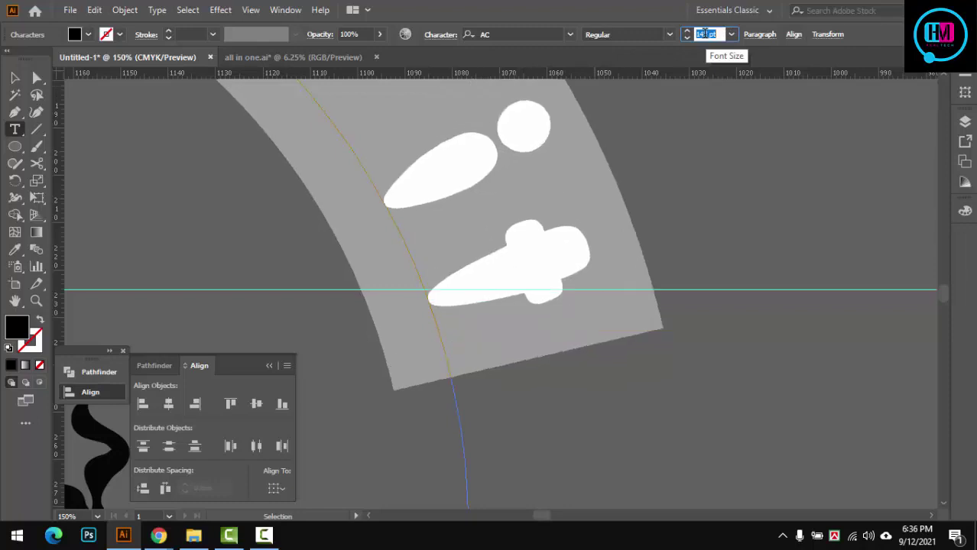
scroll(704, 33, "up", 3)
left_click(14, 80)
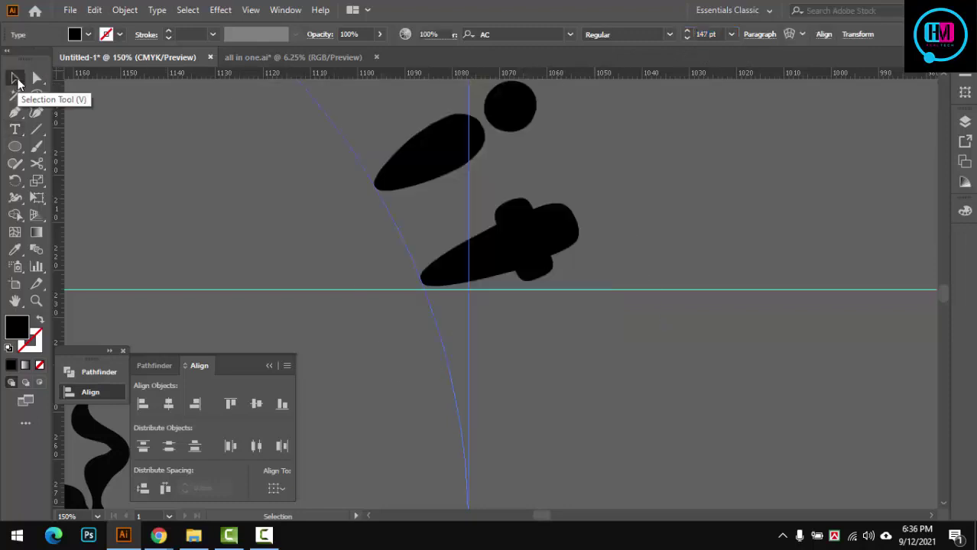
left_click(615, 212)
left_click(809, 375)
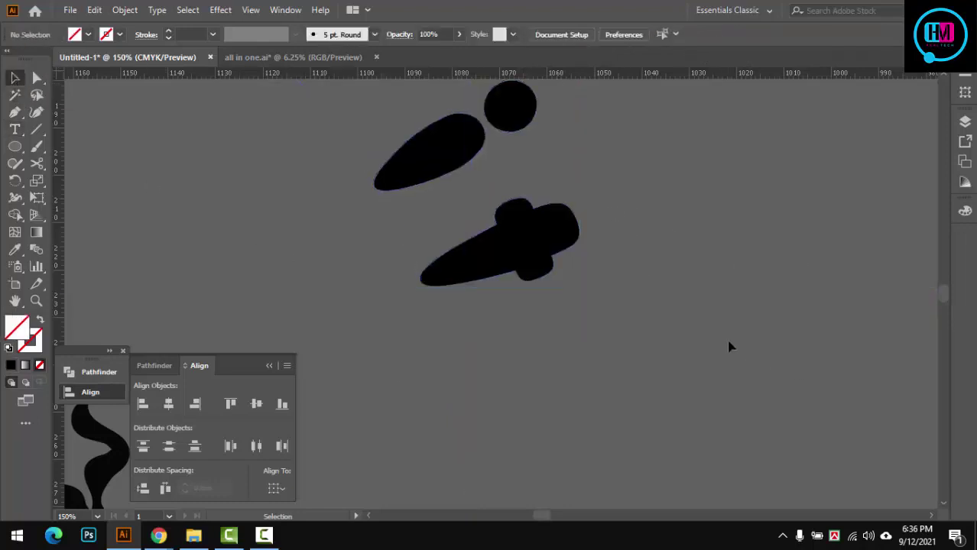
scroll(668, 301, "down", 5)
Delete the spare straight 'Just Smoke it' text
scroll(567, 321, "up", 3)
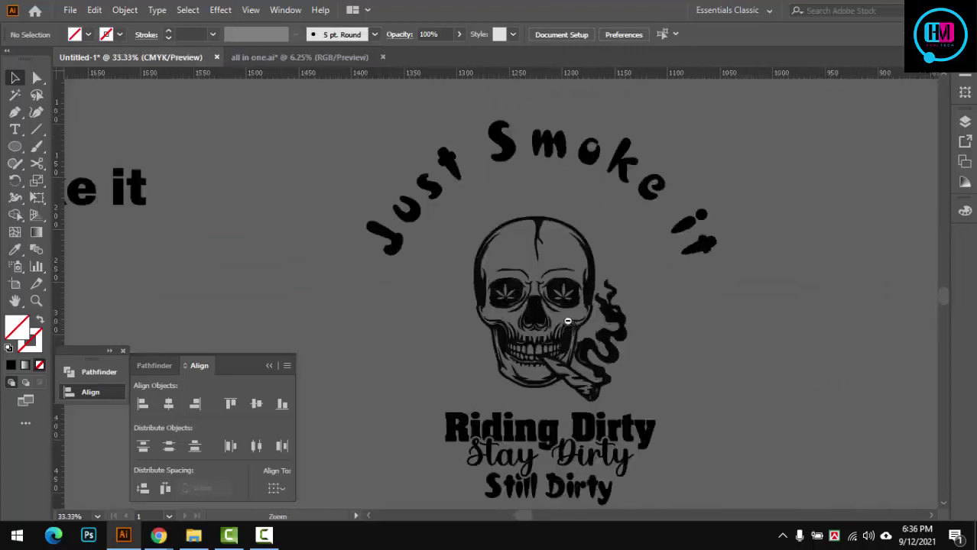
scroll(567, 321, "down", 1)
scroll(216, 221, "down", 1)
left_click_drag(488, 329, 493, 328)
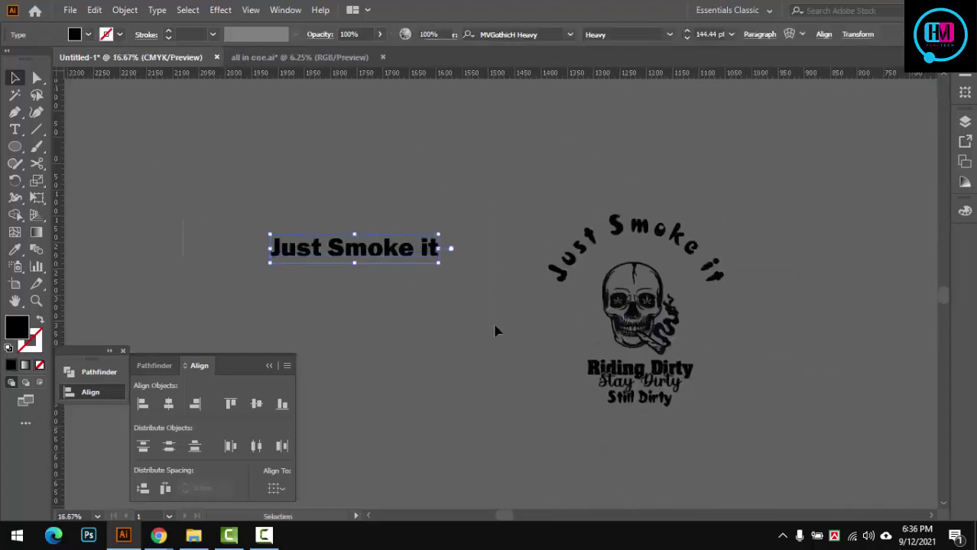
key("Delete")
Nudge the arched text above the skull and scale the skull group up slightly
left_click_drag(568, 349, 508, 319)
left_click_drag(583, 205, 592, 218)
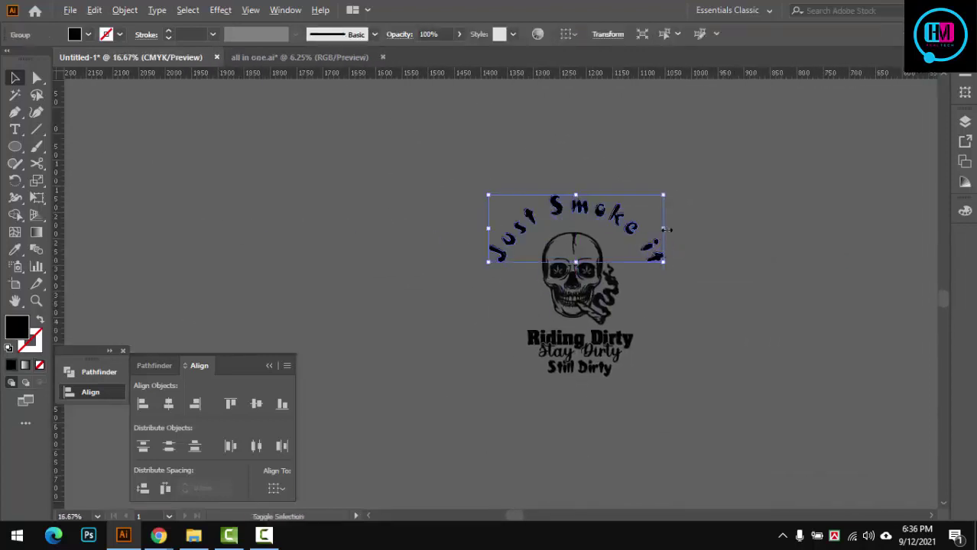
left_click_drag(665, 229, 677, 233)
left_click(692, 284)
scroll(692, 285, "up", 1)
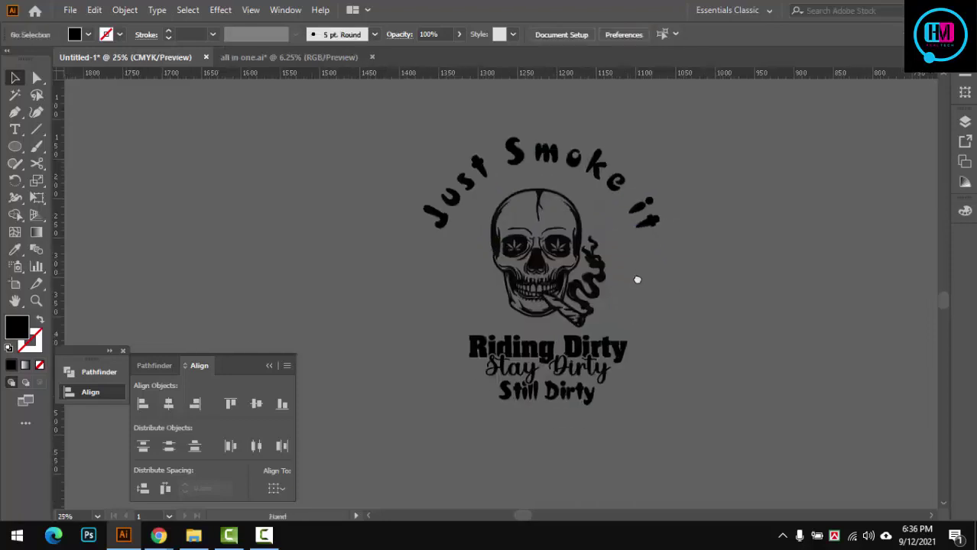
left_click(539, 229)
left_click_drag(544, 205, 544, 187)
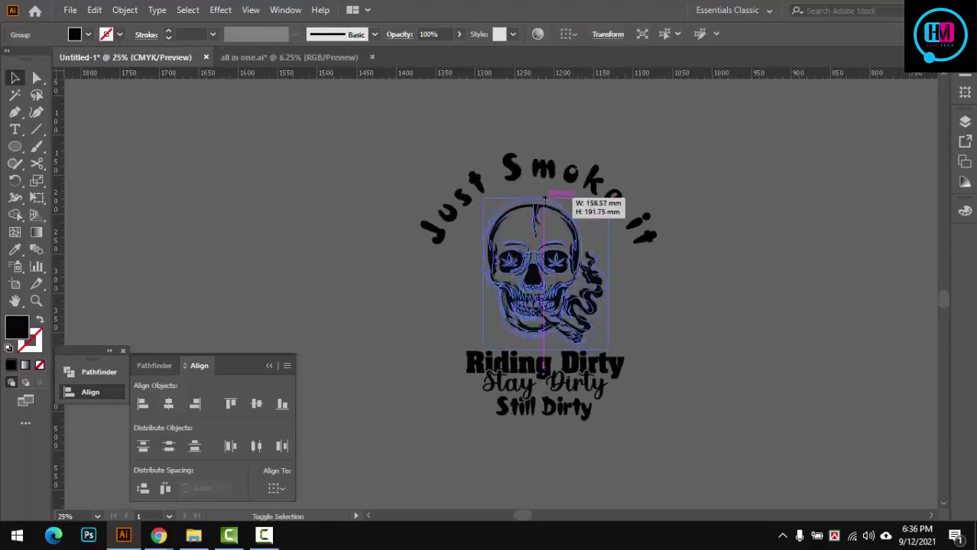
left_click(716, 153)
Select all the badge artwork and centre it horizontally with Horizontal Align Center
left_click_drag(393, 136, 711, 468)
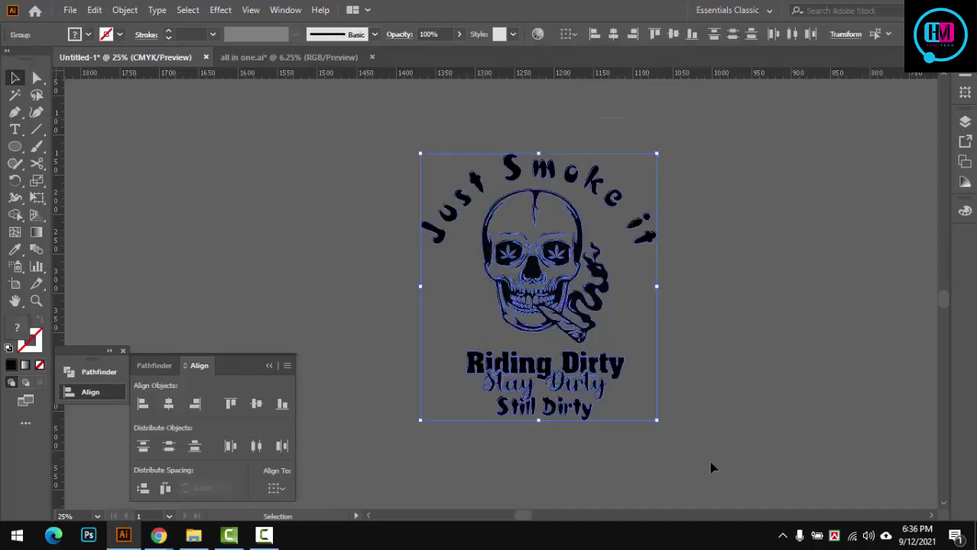
left_click(168, 406)
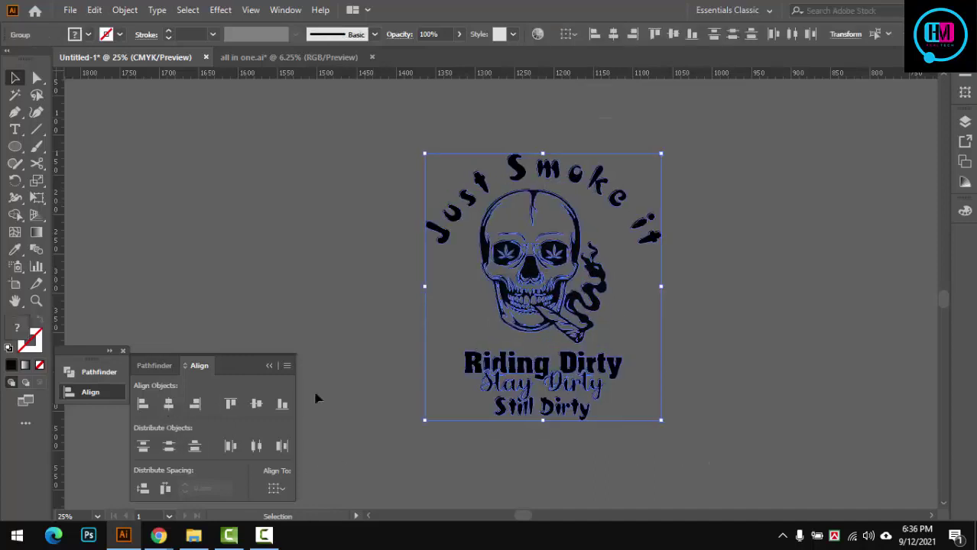
left_click(340, 283)
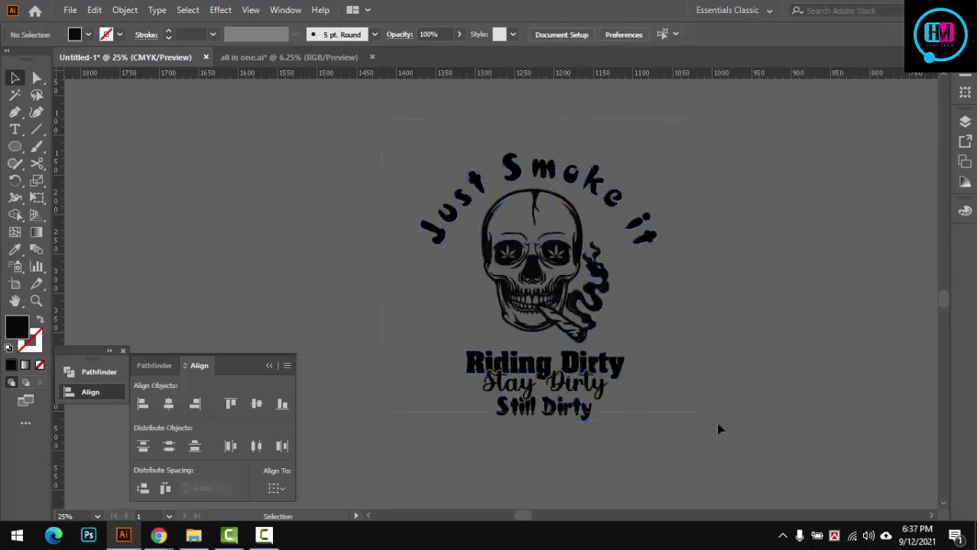
Combine all the artwork into one black shape and shift the design slightly left
key("ctrl+a")
left_click(154, 365)
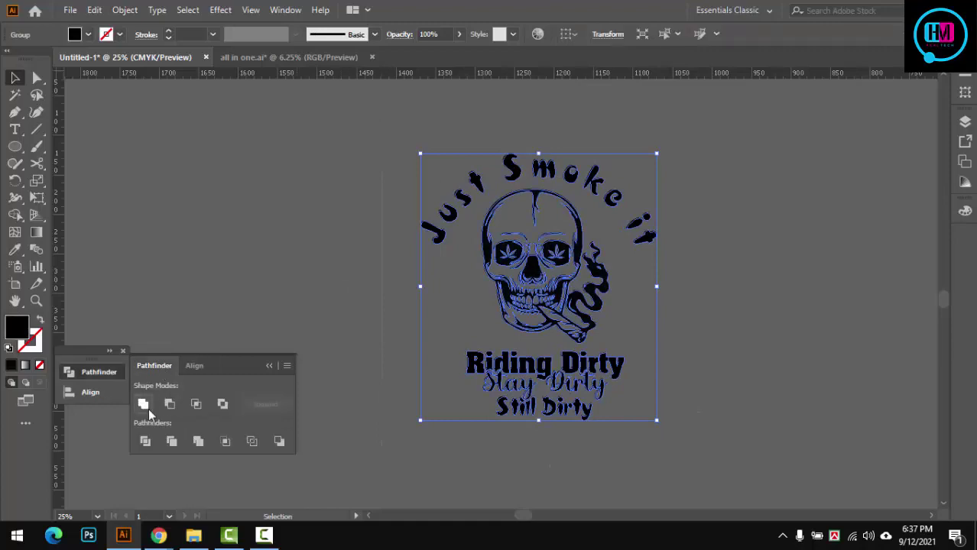
left_click_drag(562, 237, 500, 237)
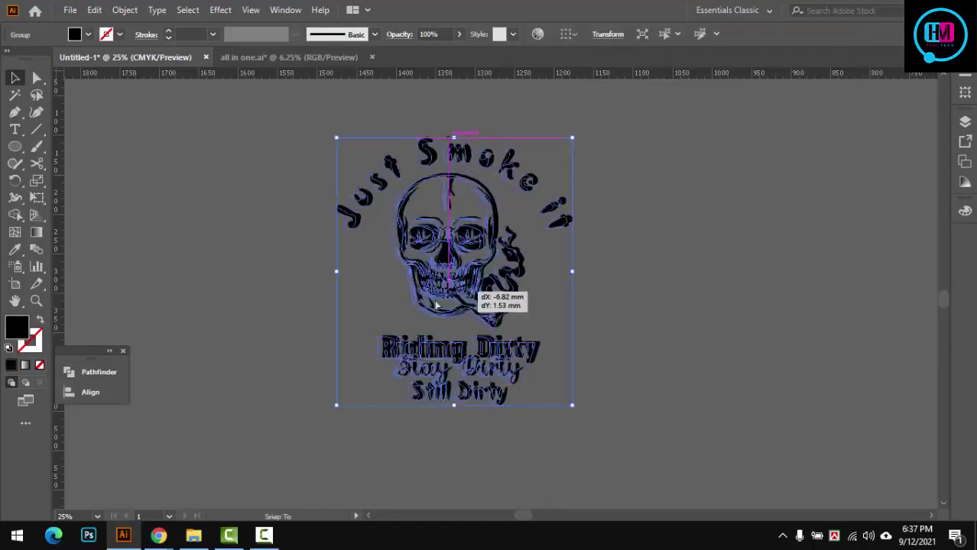
left_click(689, 286)
key("ctrl+g")
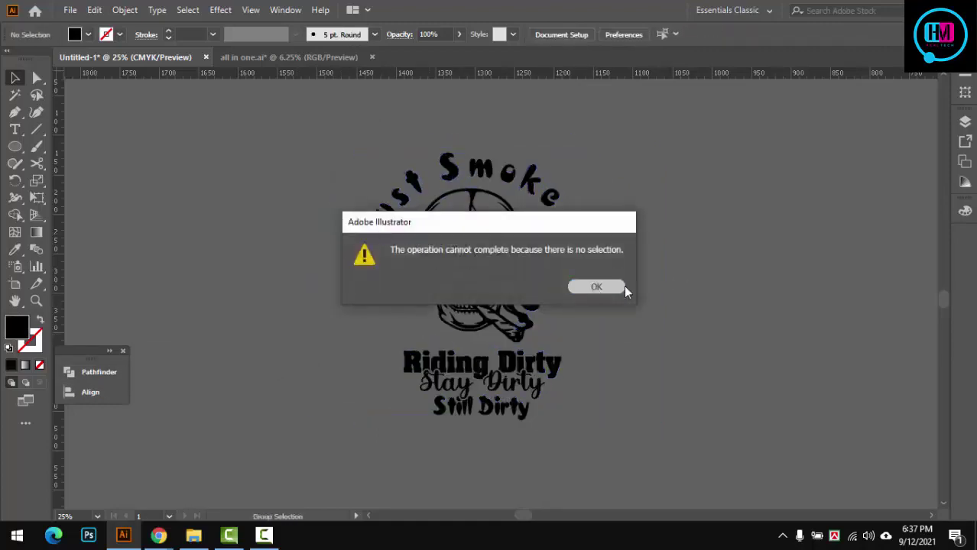
left_click(623, 287)
scroll(466, 248, "up", 5)
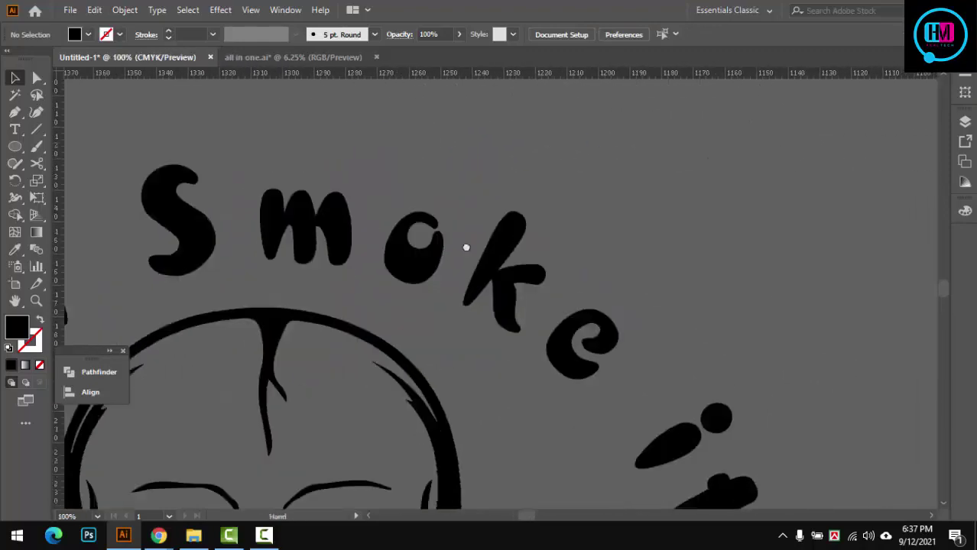
scroll(466, 248, "down", 5)
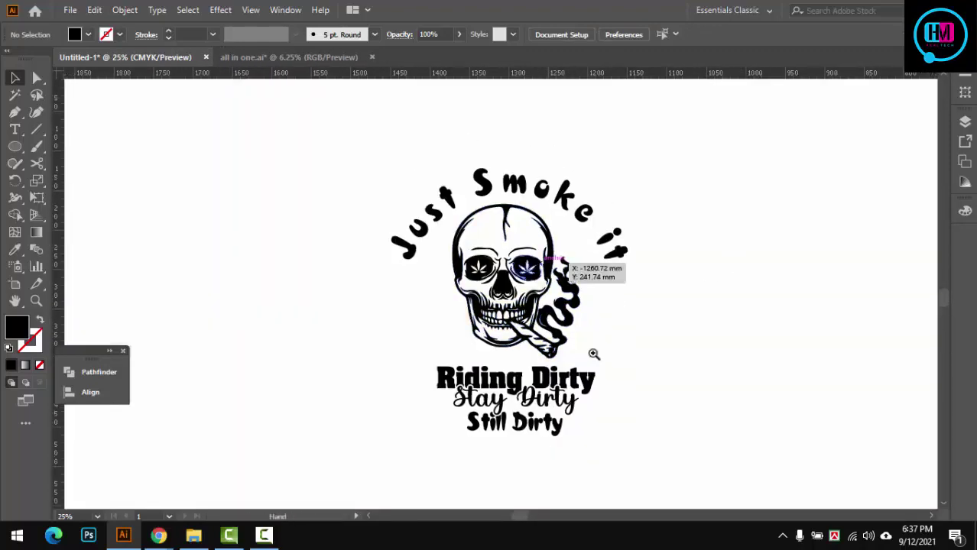
scroll(593, 354, "up", 1)
scroll(611, 298, "down", 1)
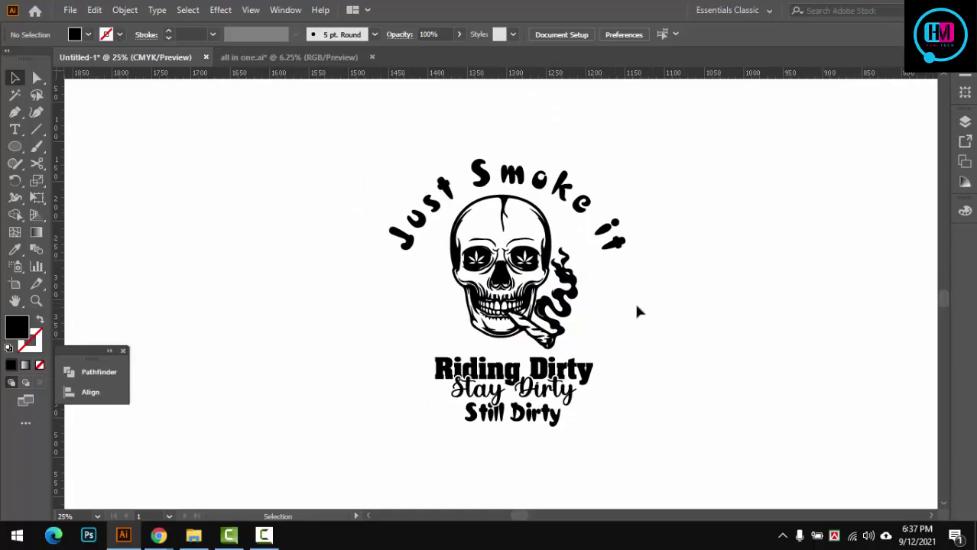